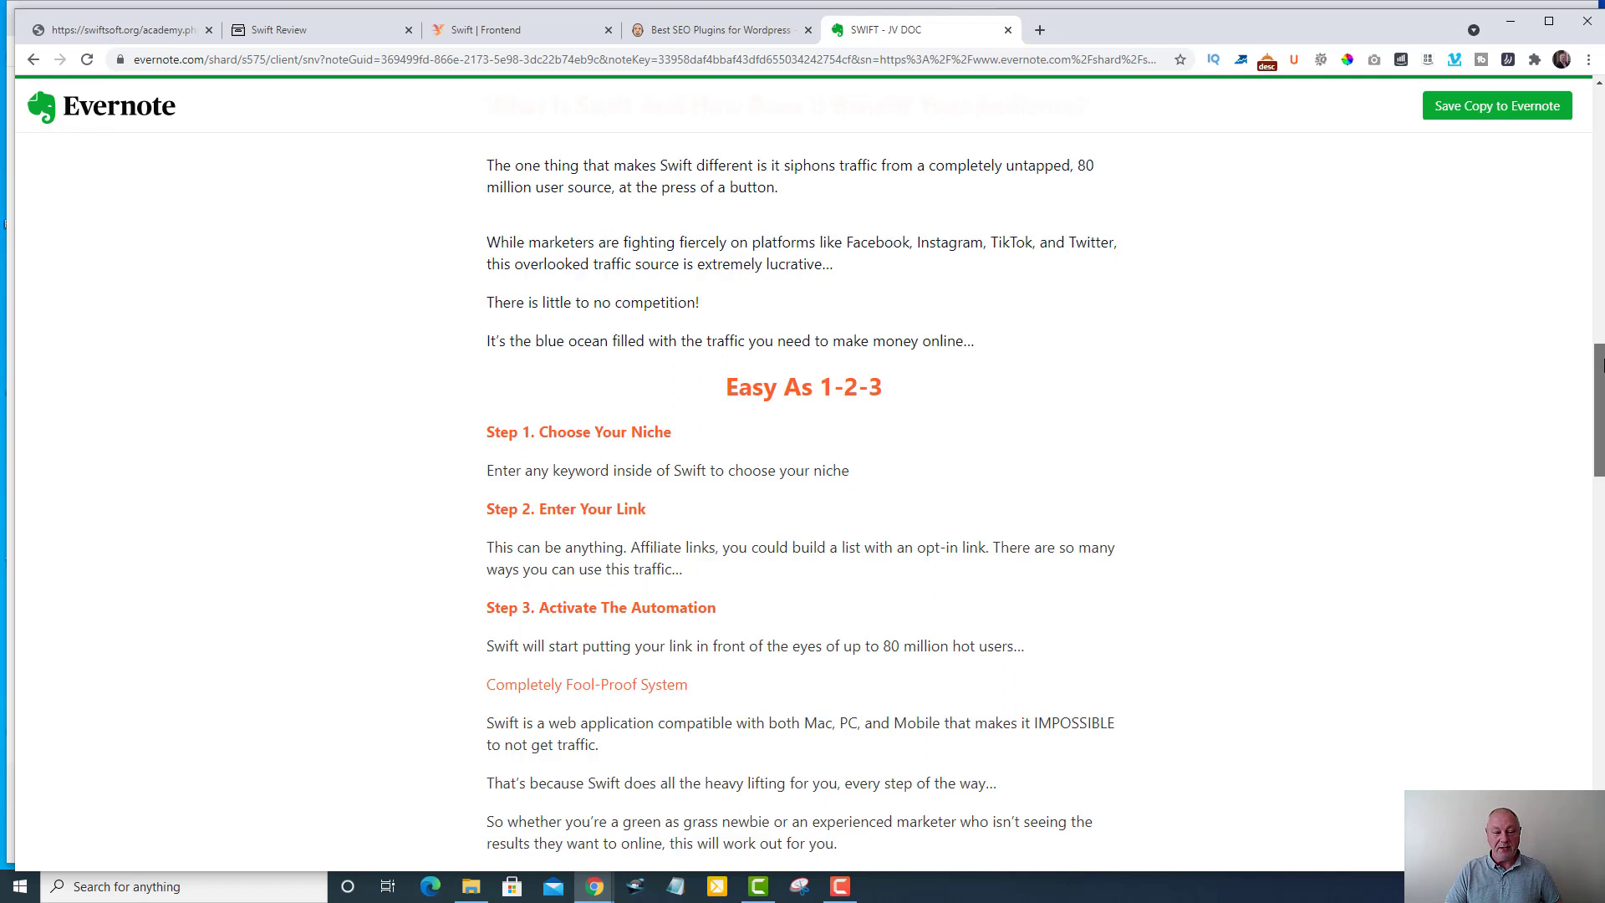
pyautogui.scroll(-1, 802, 502)
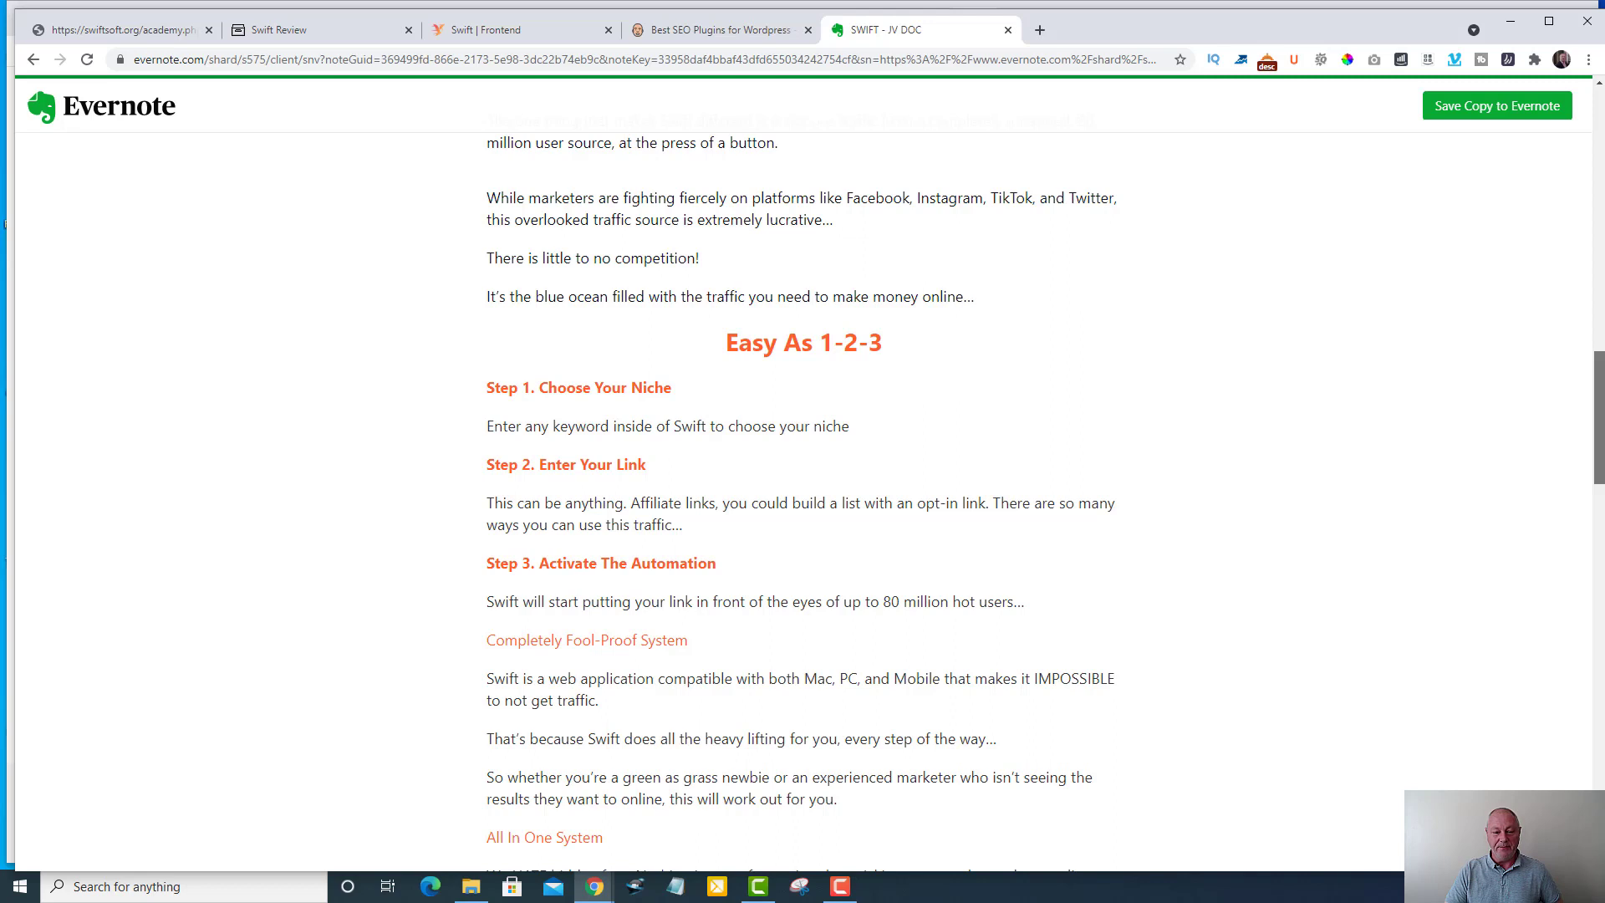
pyautogui.scroll(-1, 1601, 374)
pyautogui.moveTo(1601, 374); pyautogui.dragTo(1600, 401)
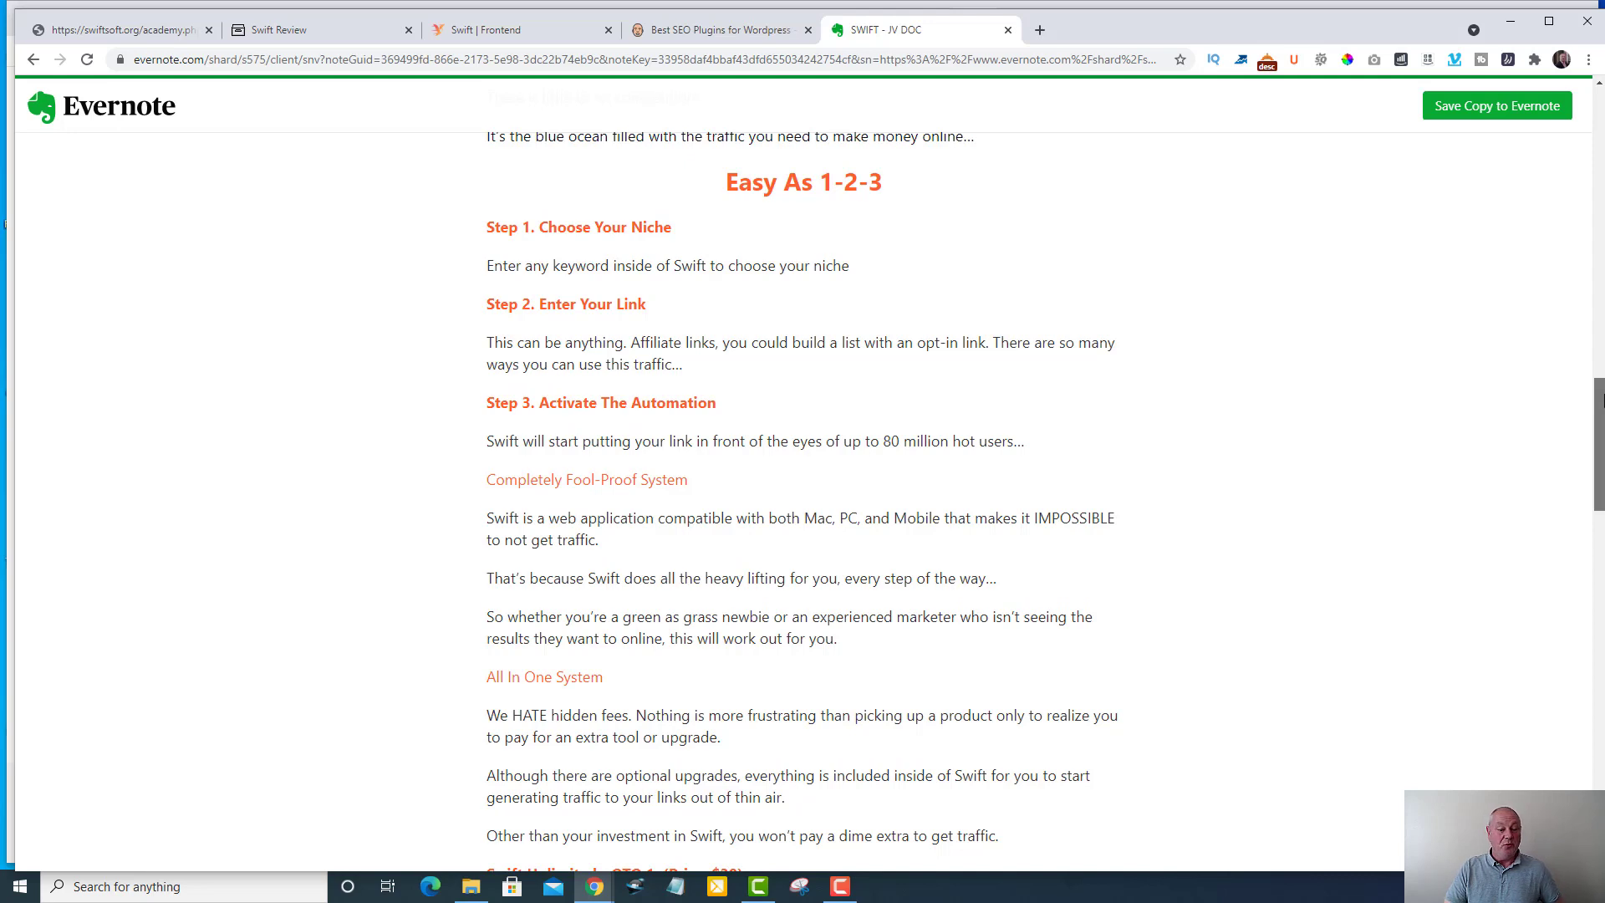
pyautogui.moveTo(1601, 400); pyautogui.dragTo(1600, 401)
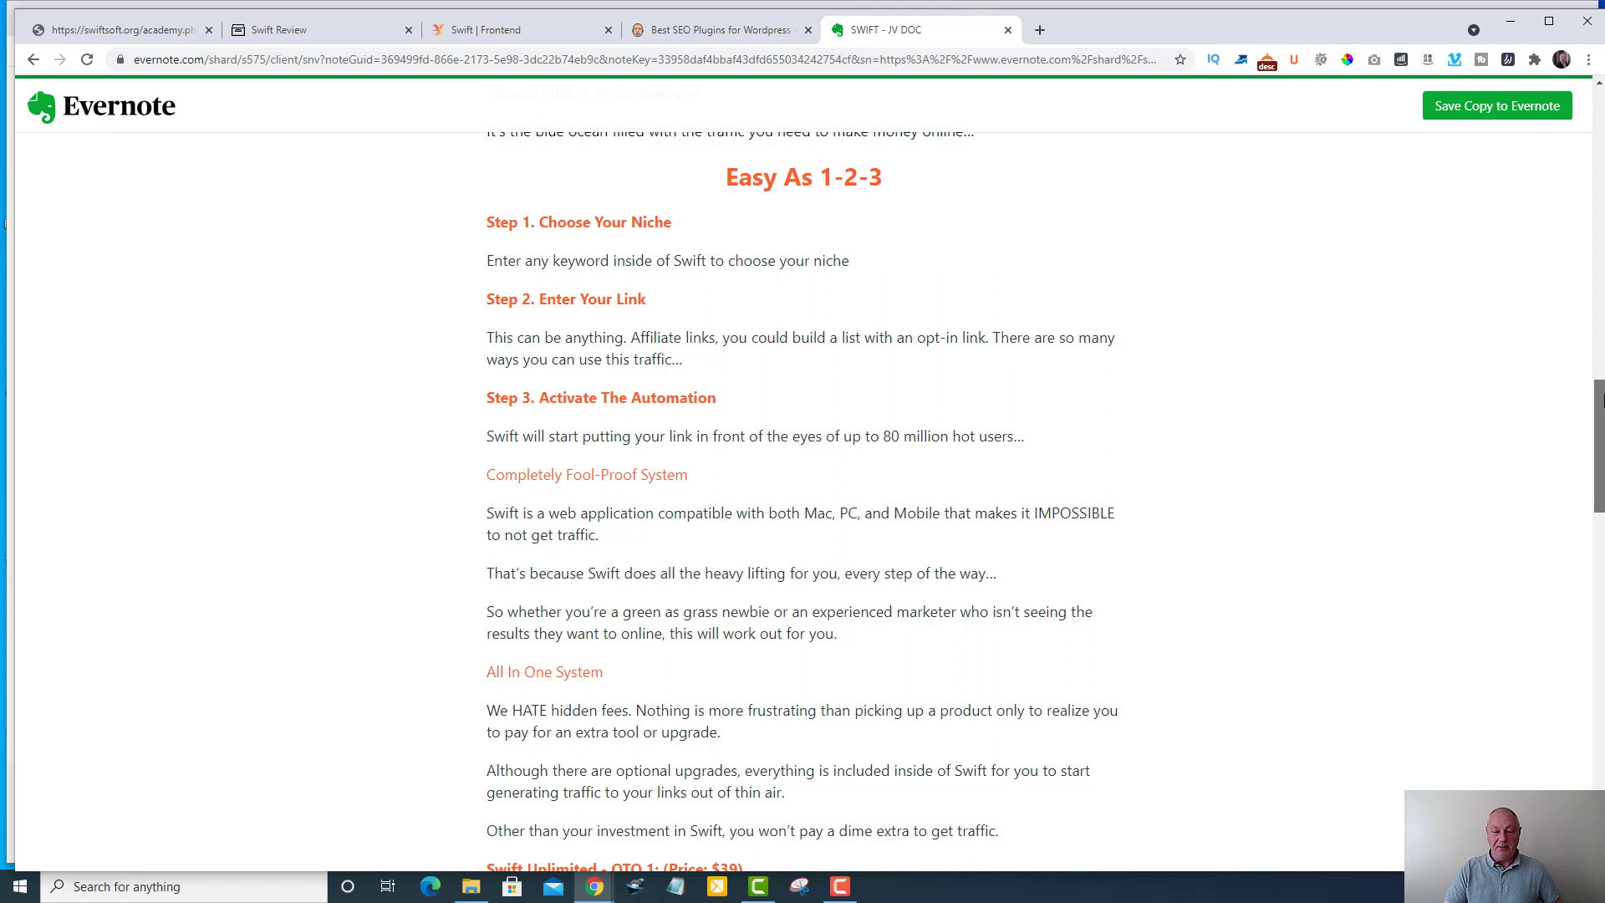
pyautogui.moveTo(1602, 400); pyautogui.dragTo(1601, 398)
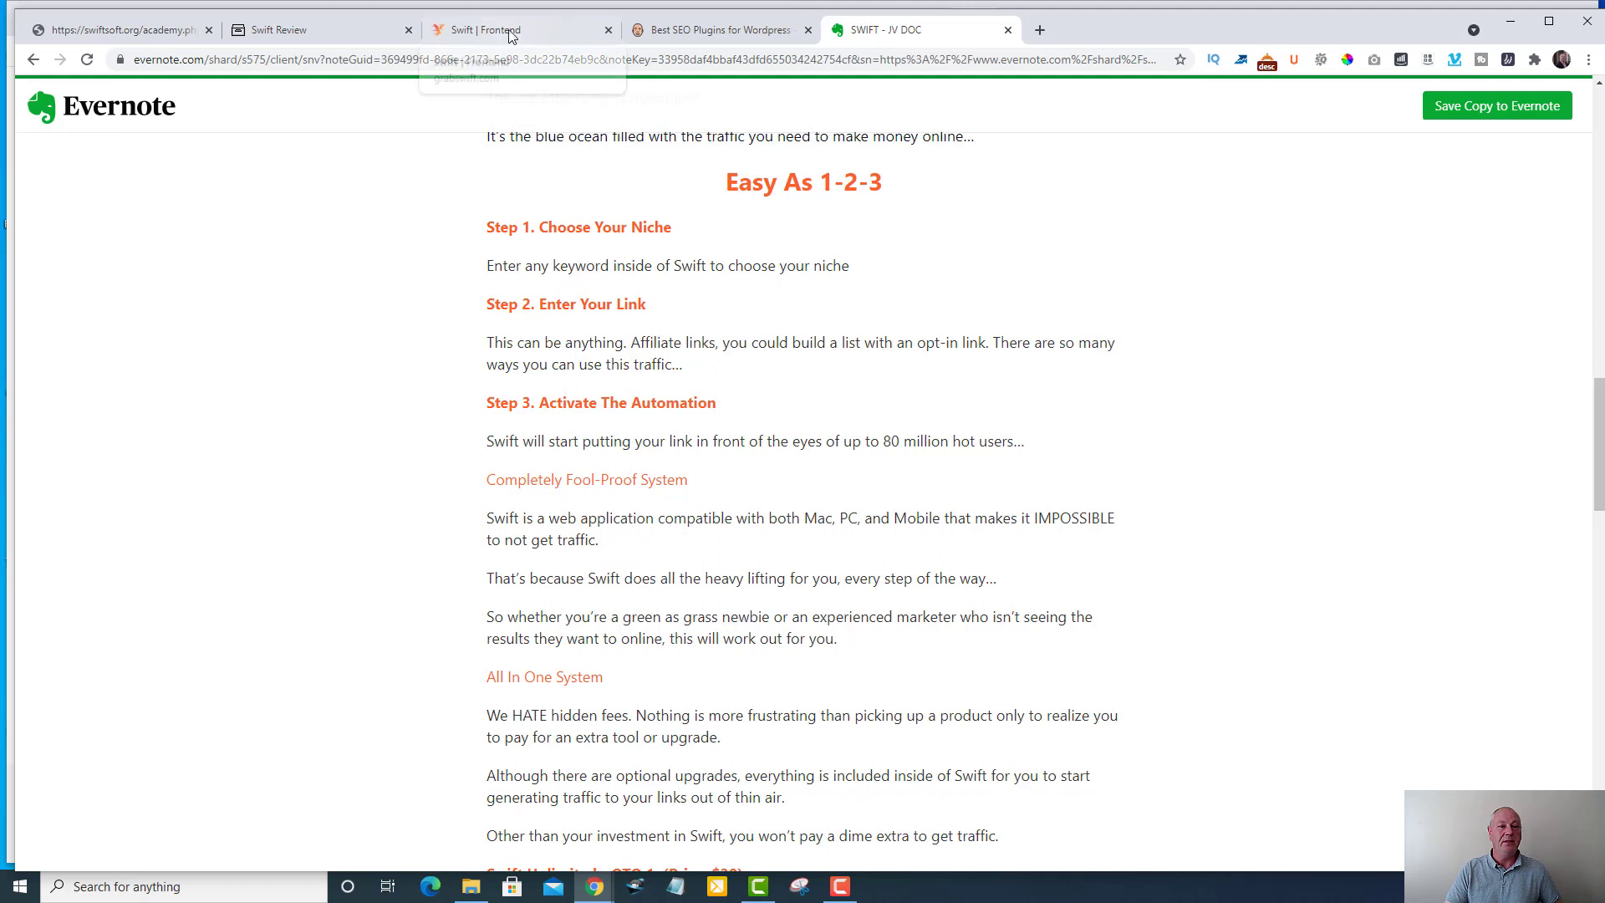
# Step: Go to Swift's Traffic campaigns page, listing campaigns like 'Aff Marketing 5 easy steps'
pyautogui.click(110, 27)
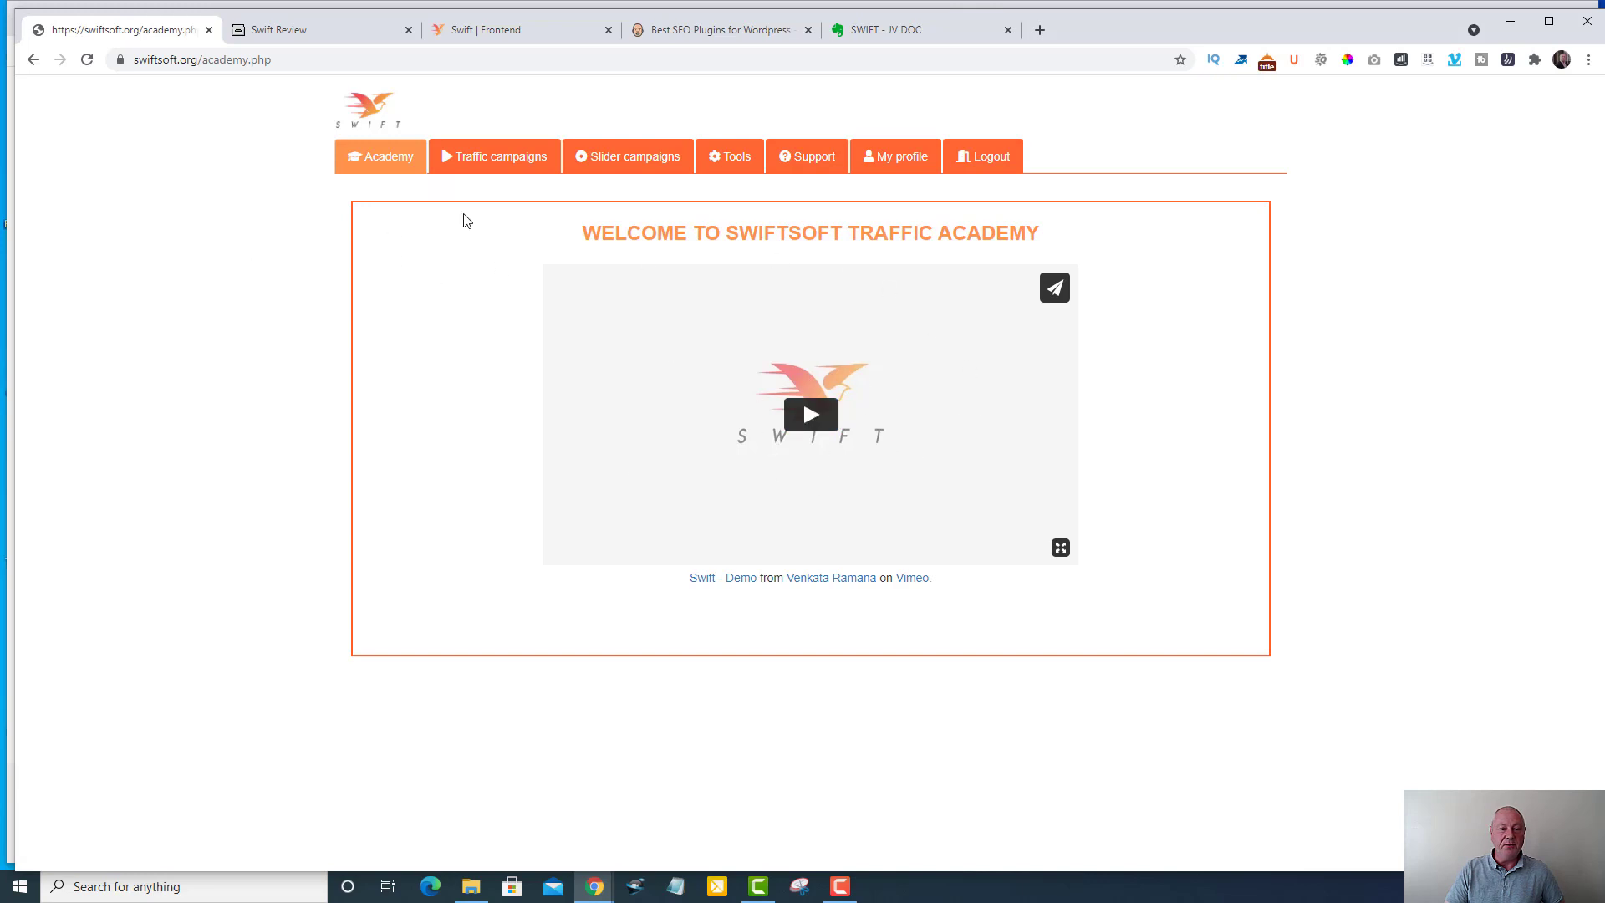
pyautogui.click(490, 171)
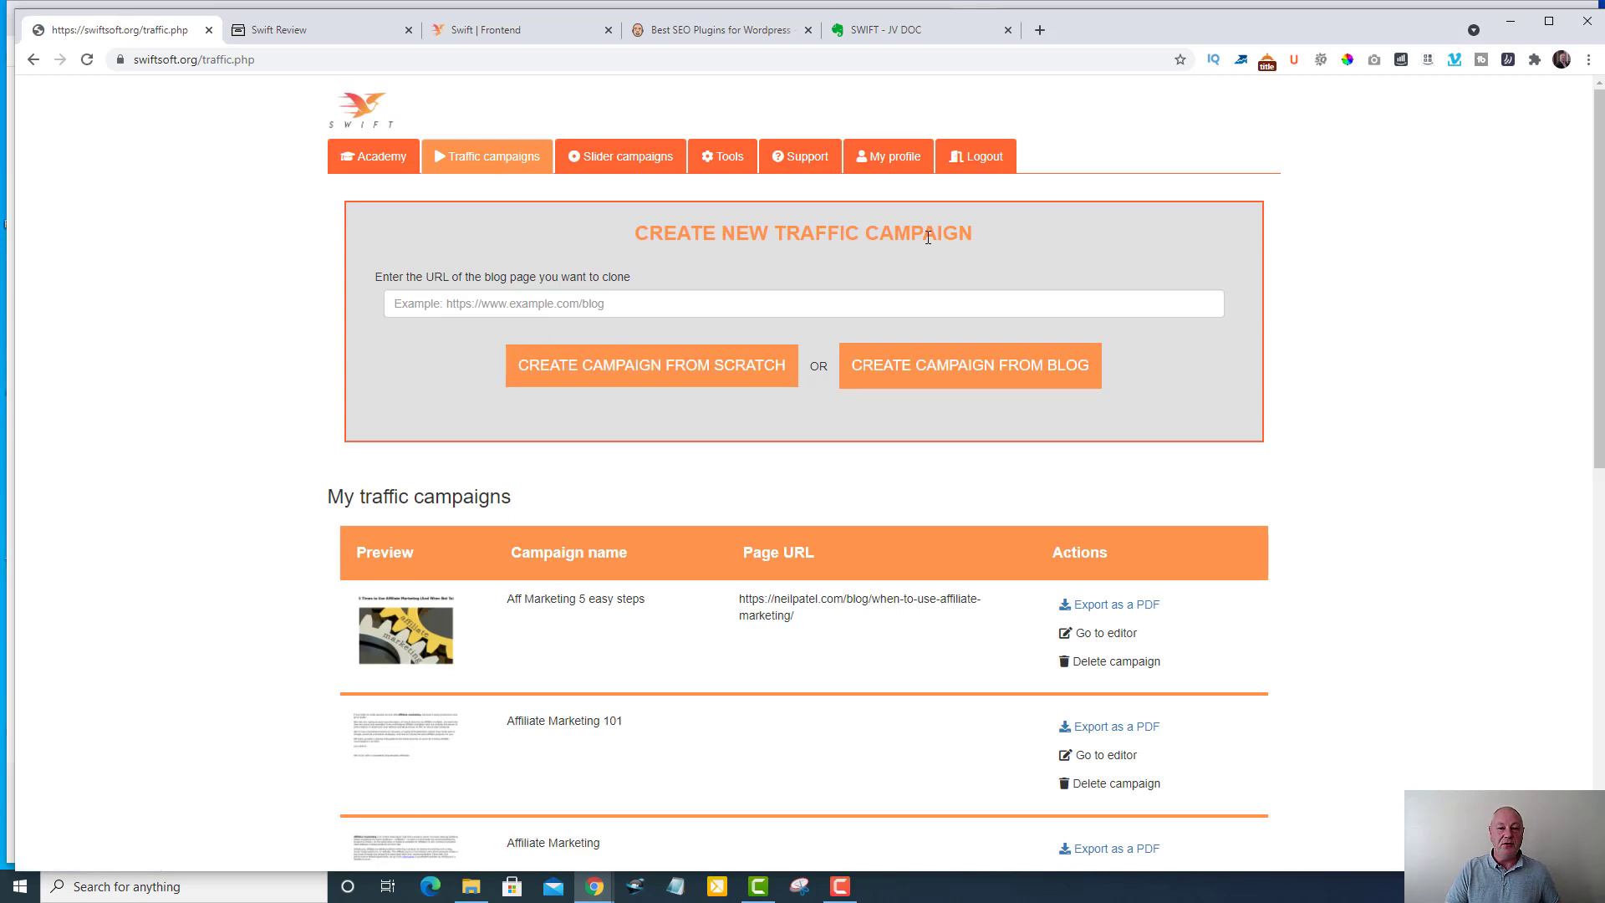
# Step: Copy the address of Neil Patel's 'Best SEO Plugins for WordPress' post from Chrome's address bar
pyautogui.click(677, 35)
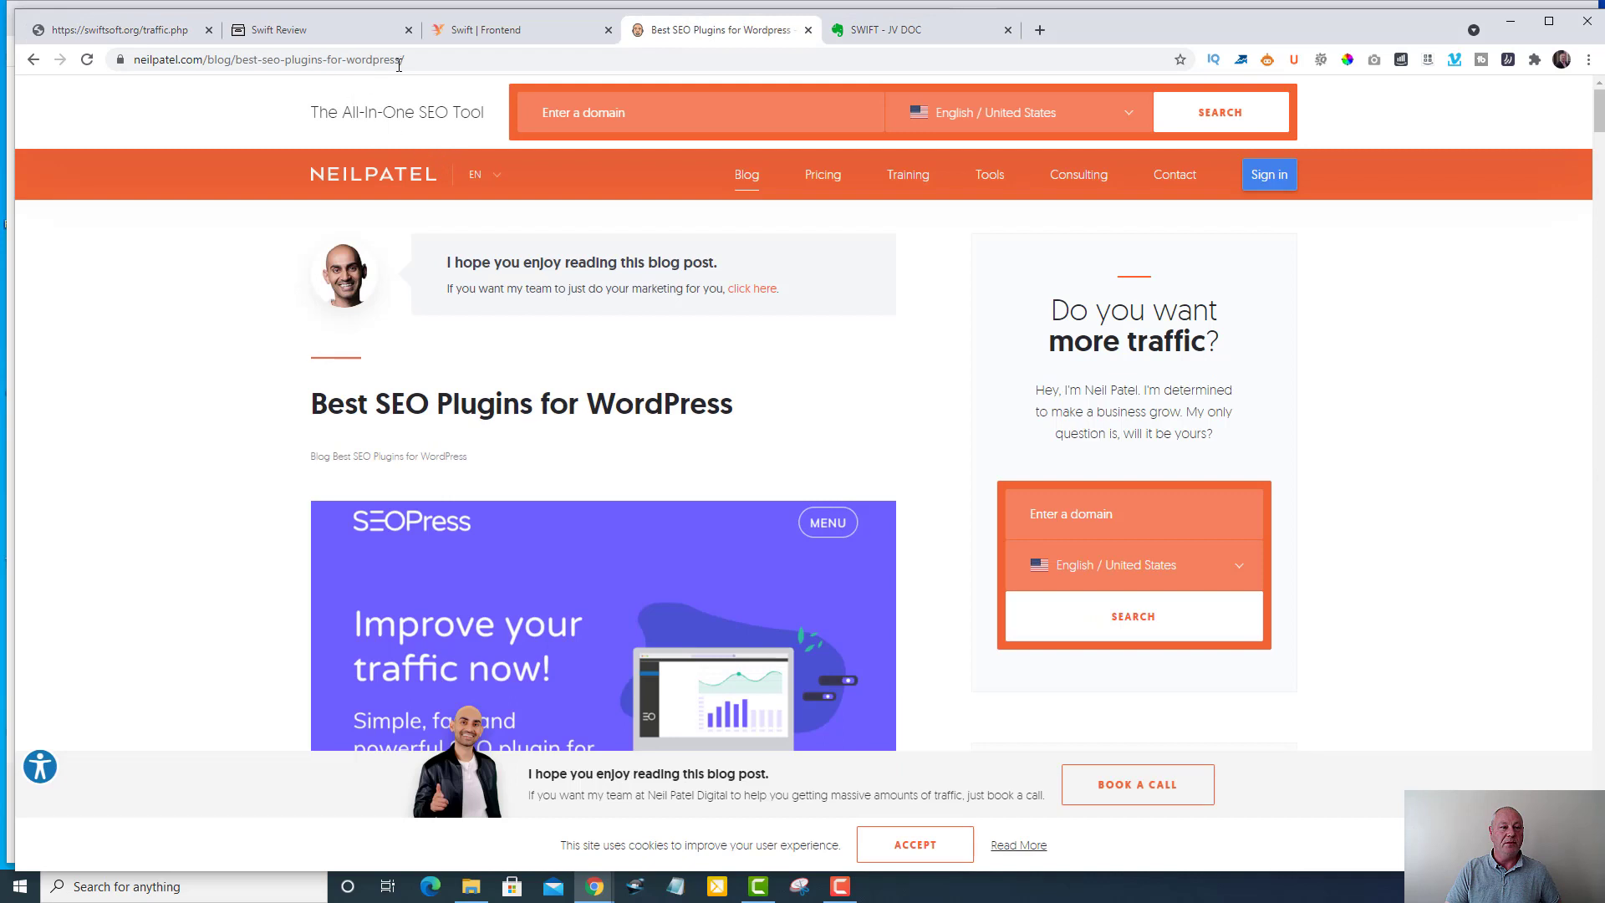
pyautogui.moveTo(403, 61); pyautogui.dragTo(134, 60)
pyautogui.rightClick(188, 63)
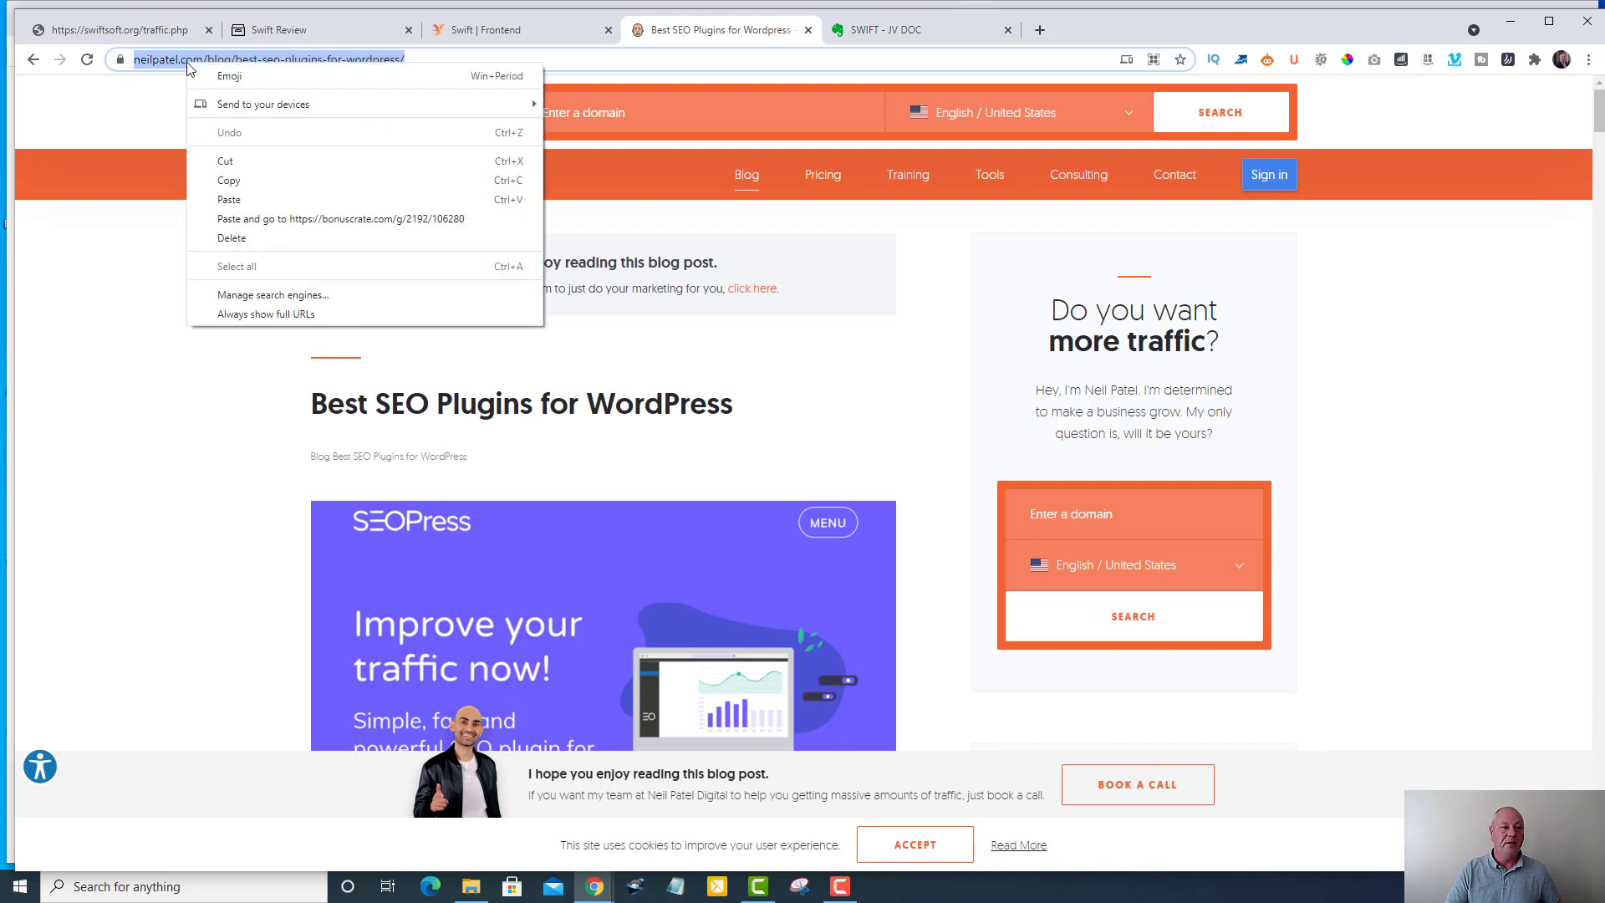
pyautogui.click(241, 179)
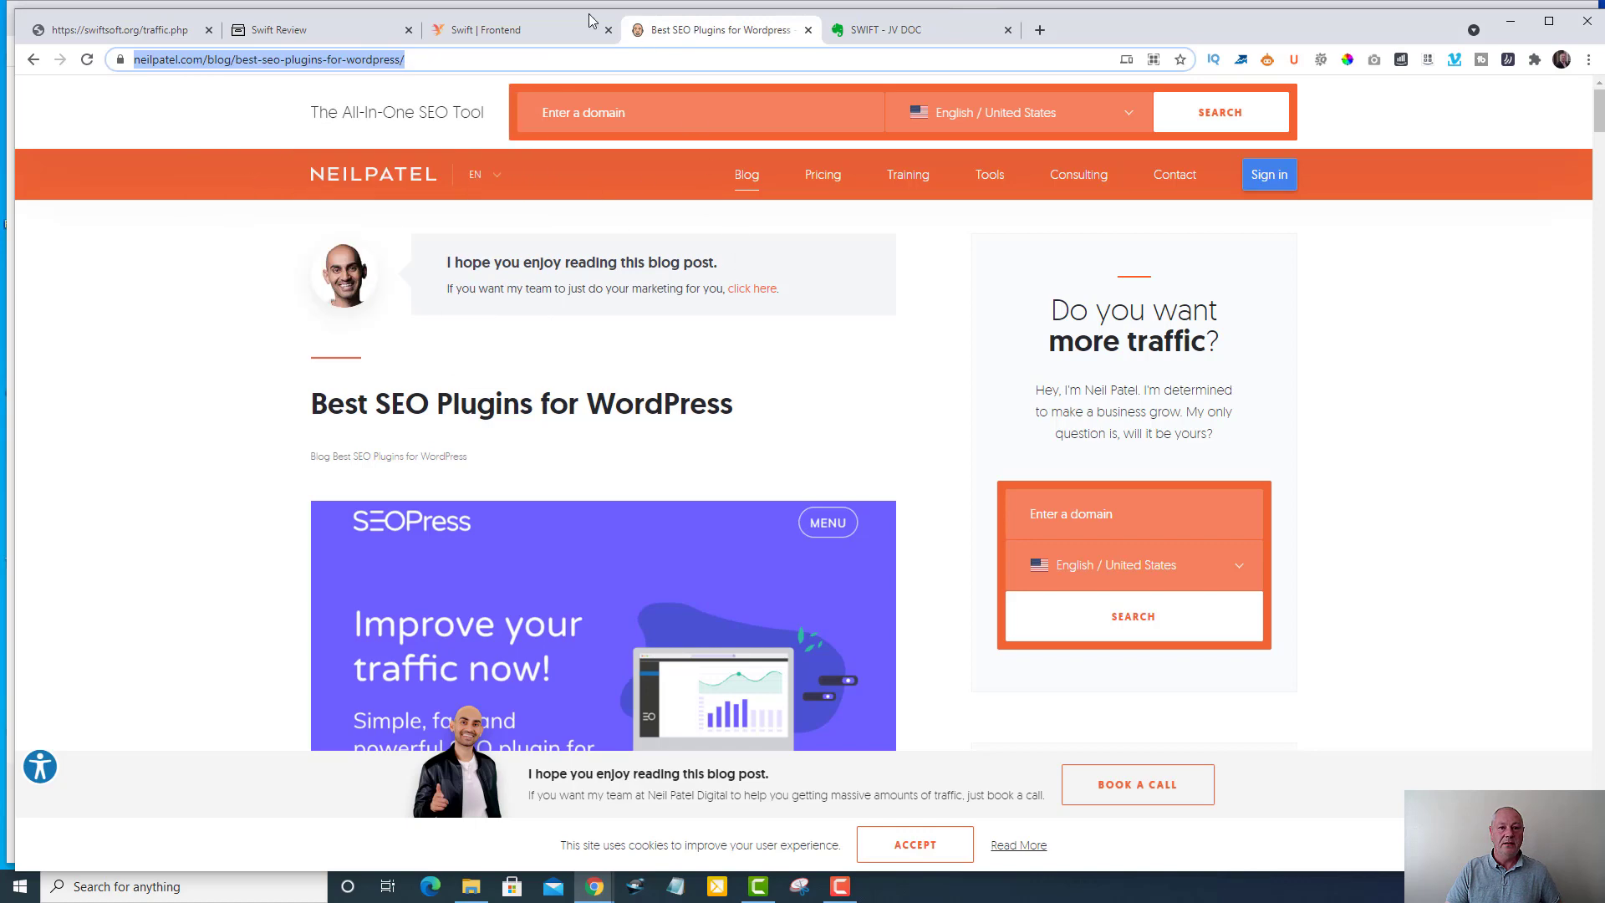
# Step: Paste the Neil Patel post URL into Swift's blog URL field and create a campaign from it
pyautogui.click(308, 35)
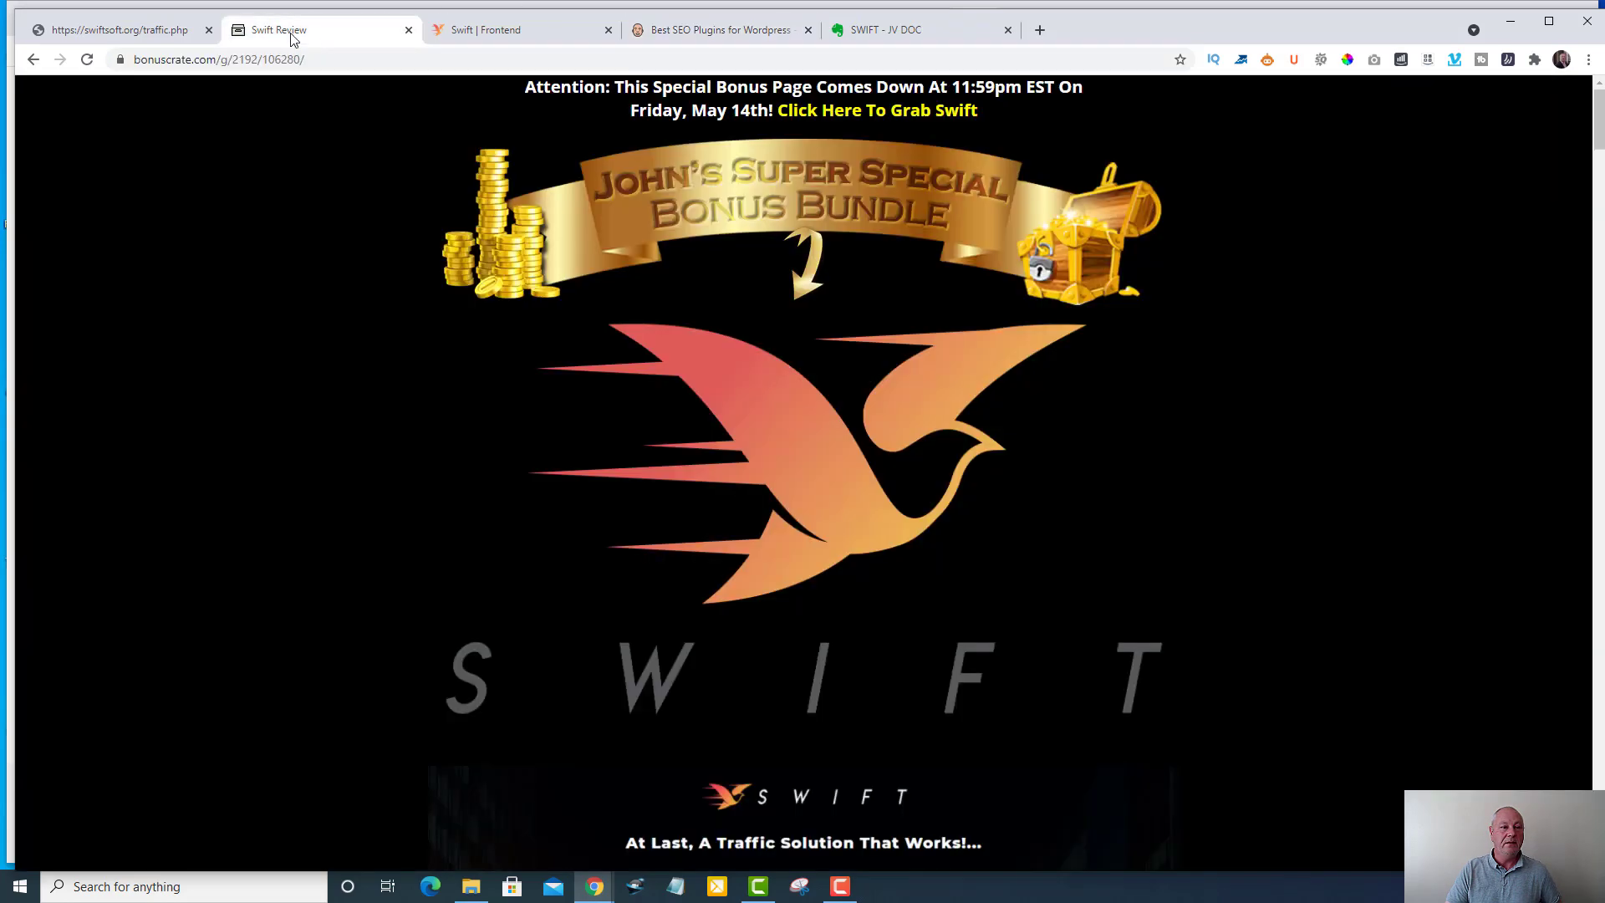
pyautogui.click(176, 37)
pyautogui.click(571, 303)
pyautogui.rightClick(571, 304)
pyautogui.click(633, 431)
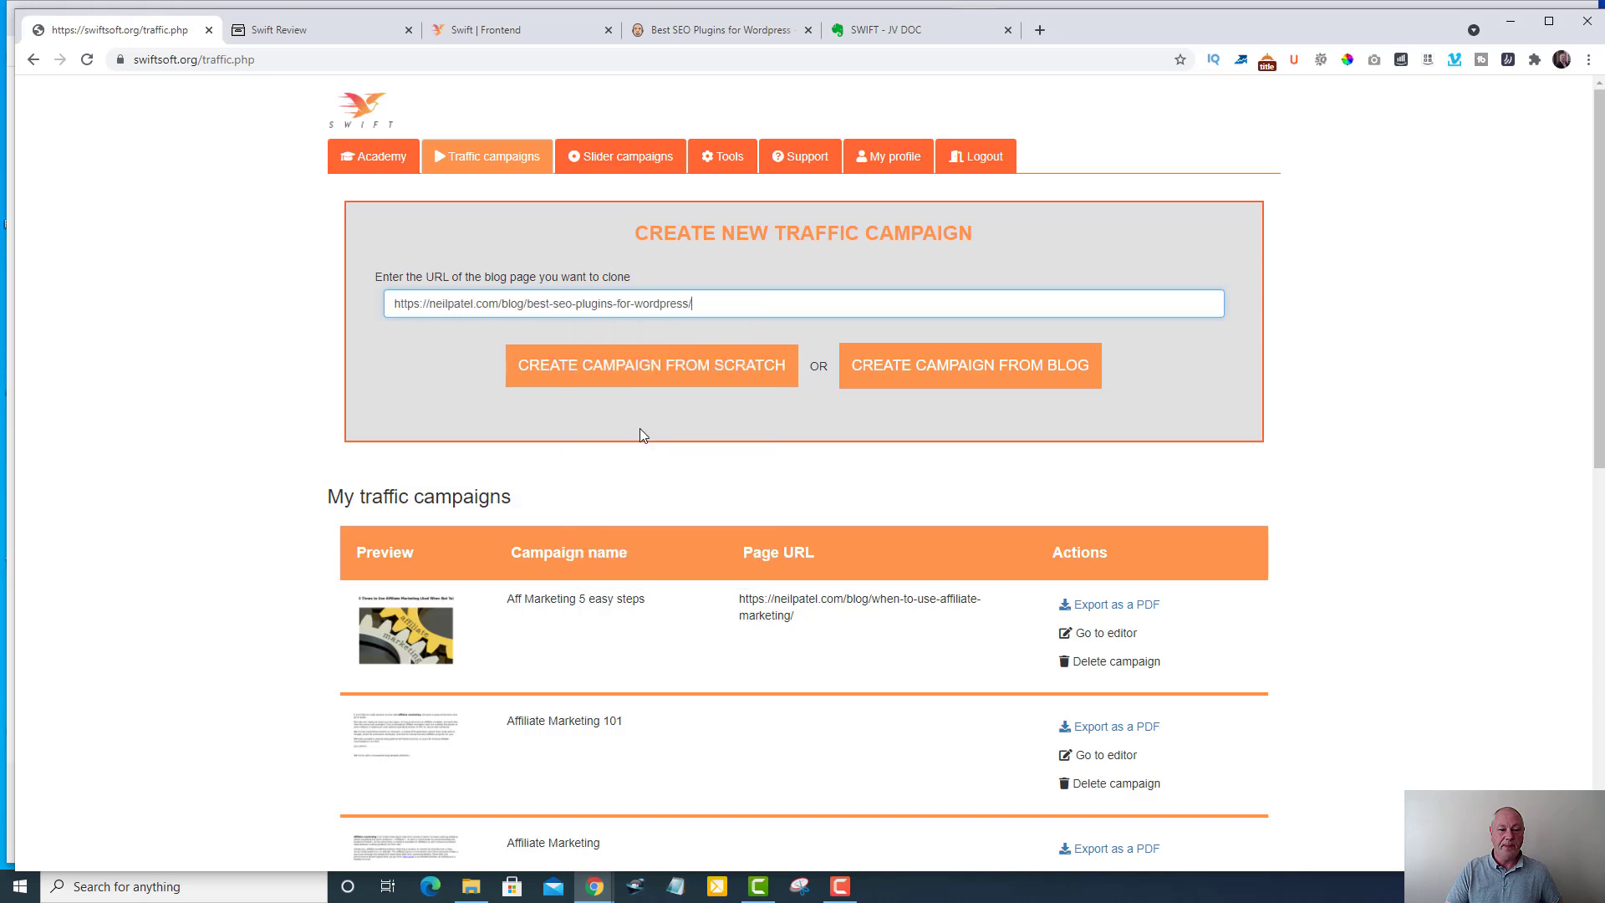
pyautogui.click(1000, 378)
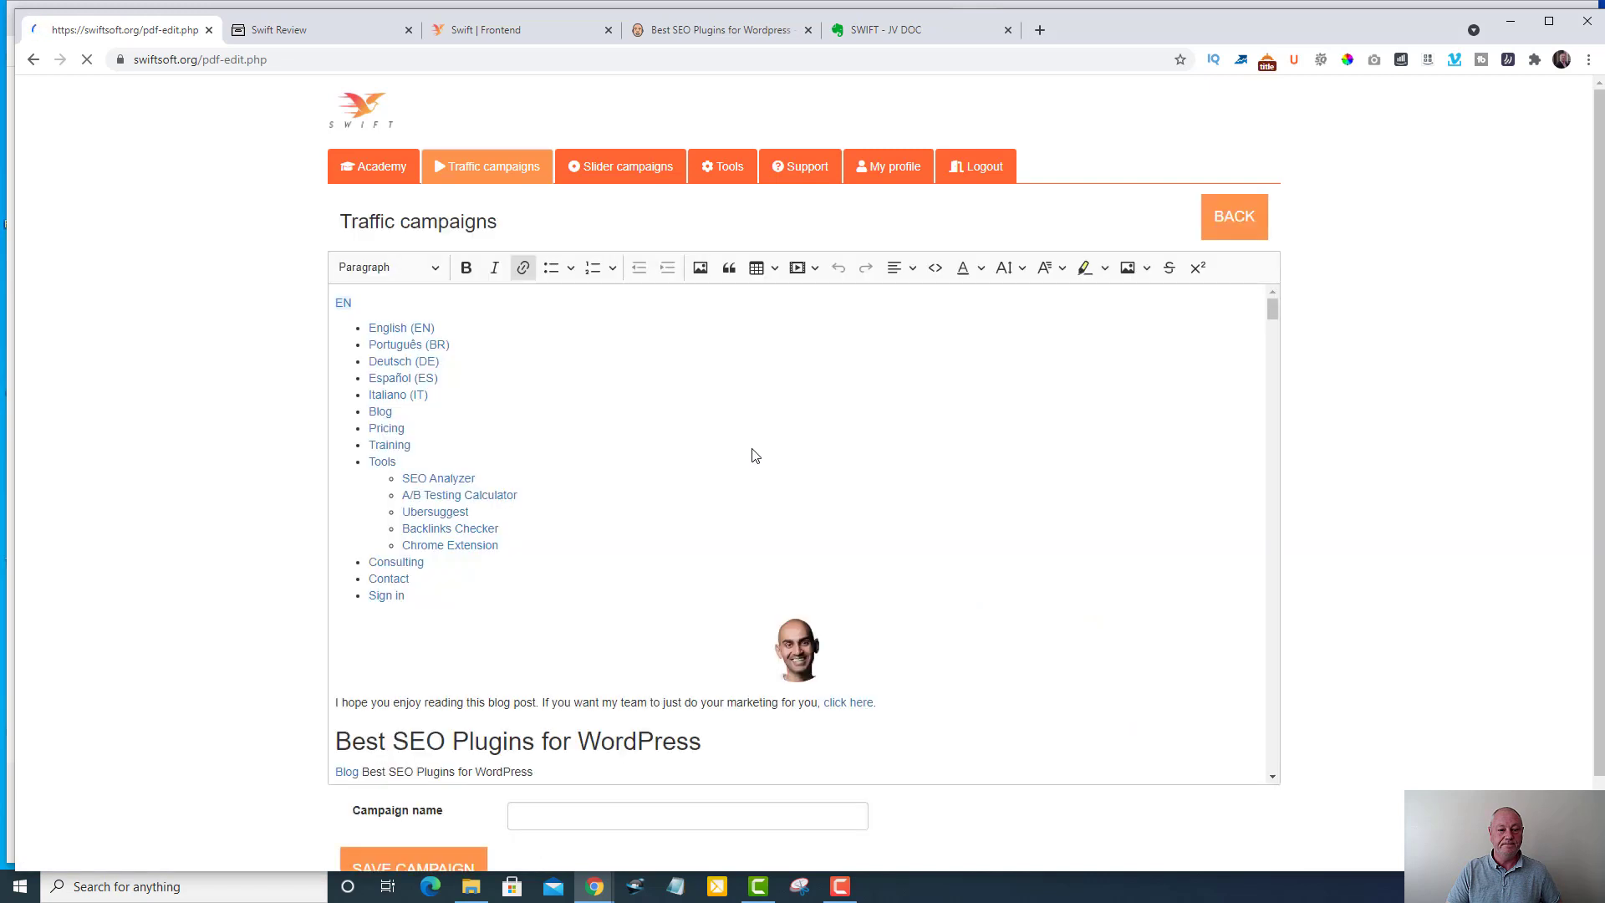
# Step: Name the cloned campaign 'Best Wordpress SEO Plugins' and save it
pyautogui.click(1271, 313)
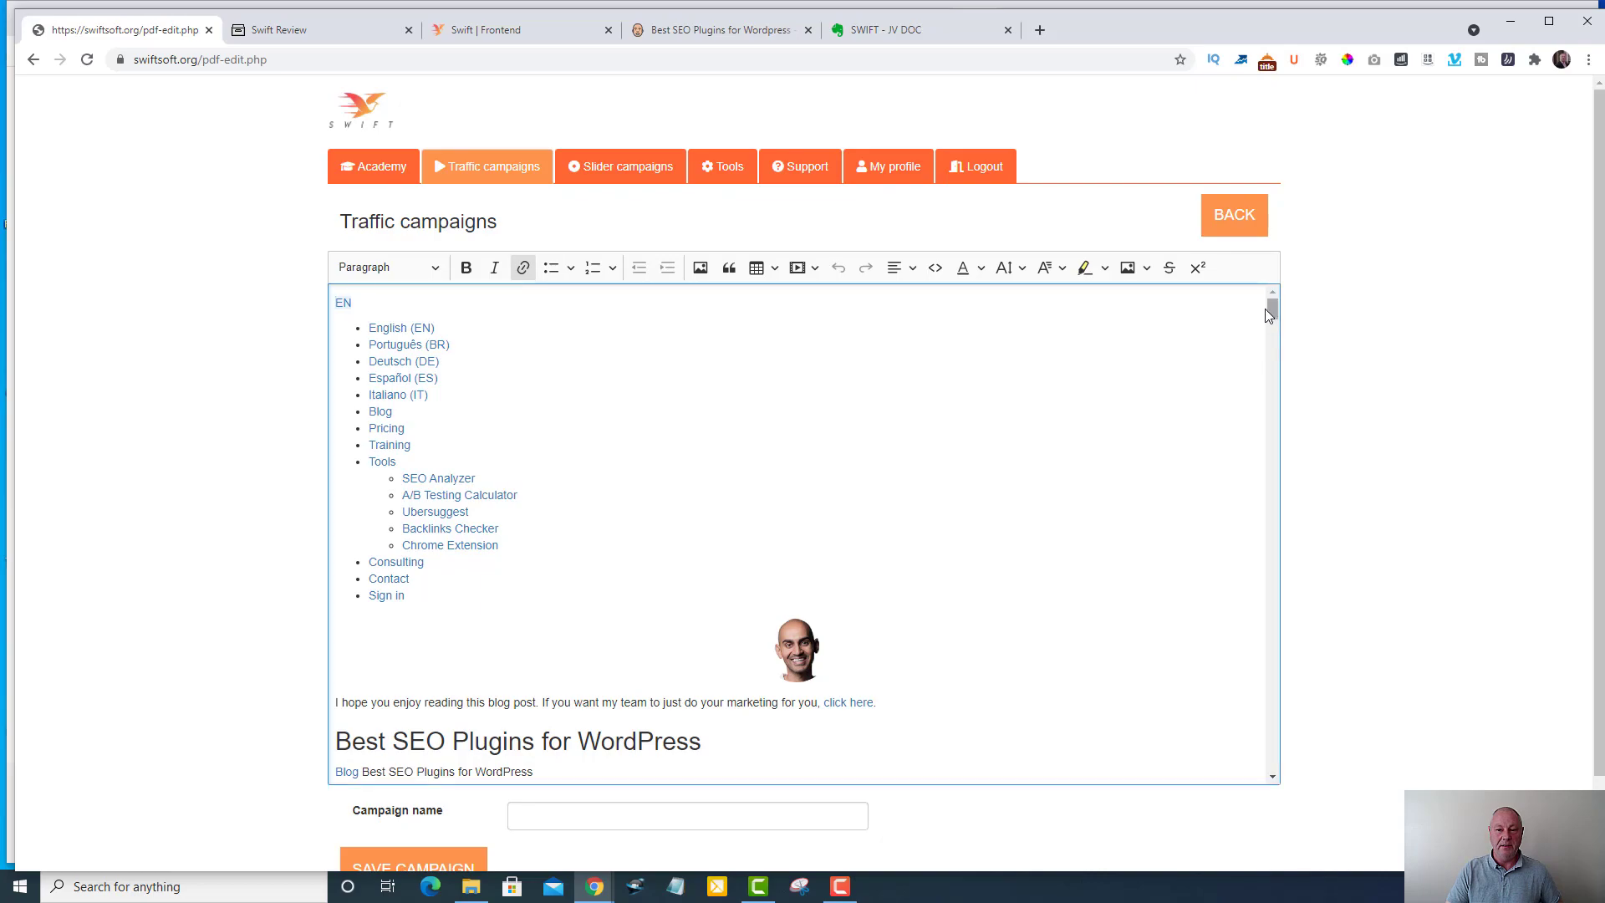
pyautogui.moveTo(1271, 312)
pyautogui.mouseDown()
pyautogui.moveTo(1283, 409)
pyautogui.moveTo(1272, 336)
pyautogui.moveTo(1232, 321)
pyautogui.mouseUp()
pyautogui.scroll(-1, 1268, 434)
pyautogui.scroll(-3, 1268, 435)
pyautogui.scroll(-1, 1395, 408)
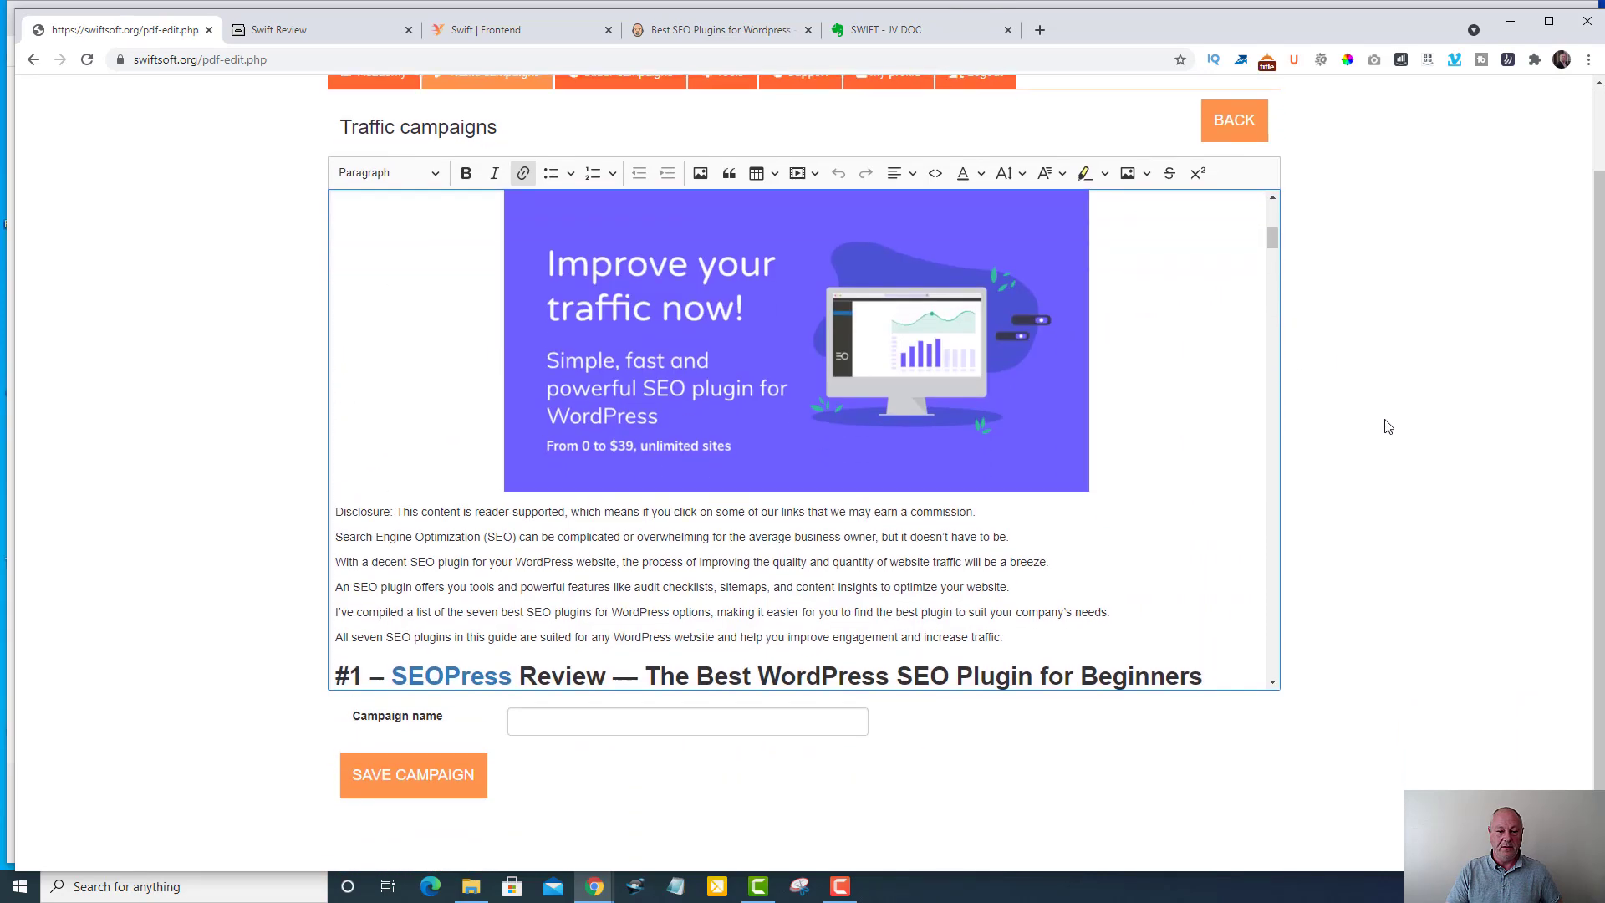
pyautogui.click(627, 724)
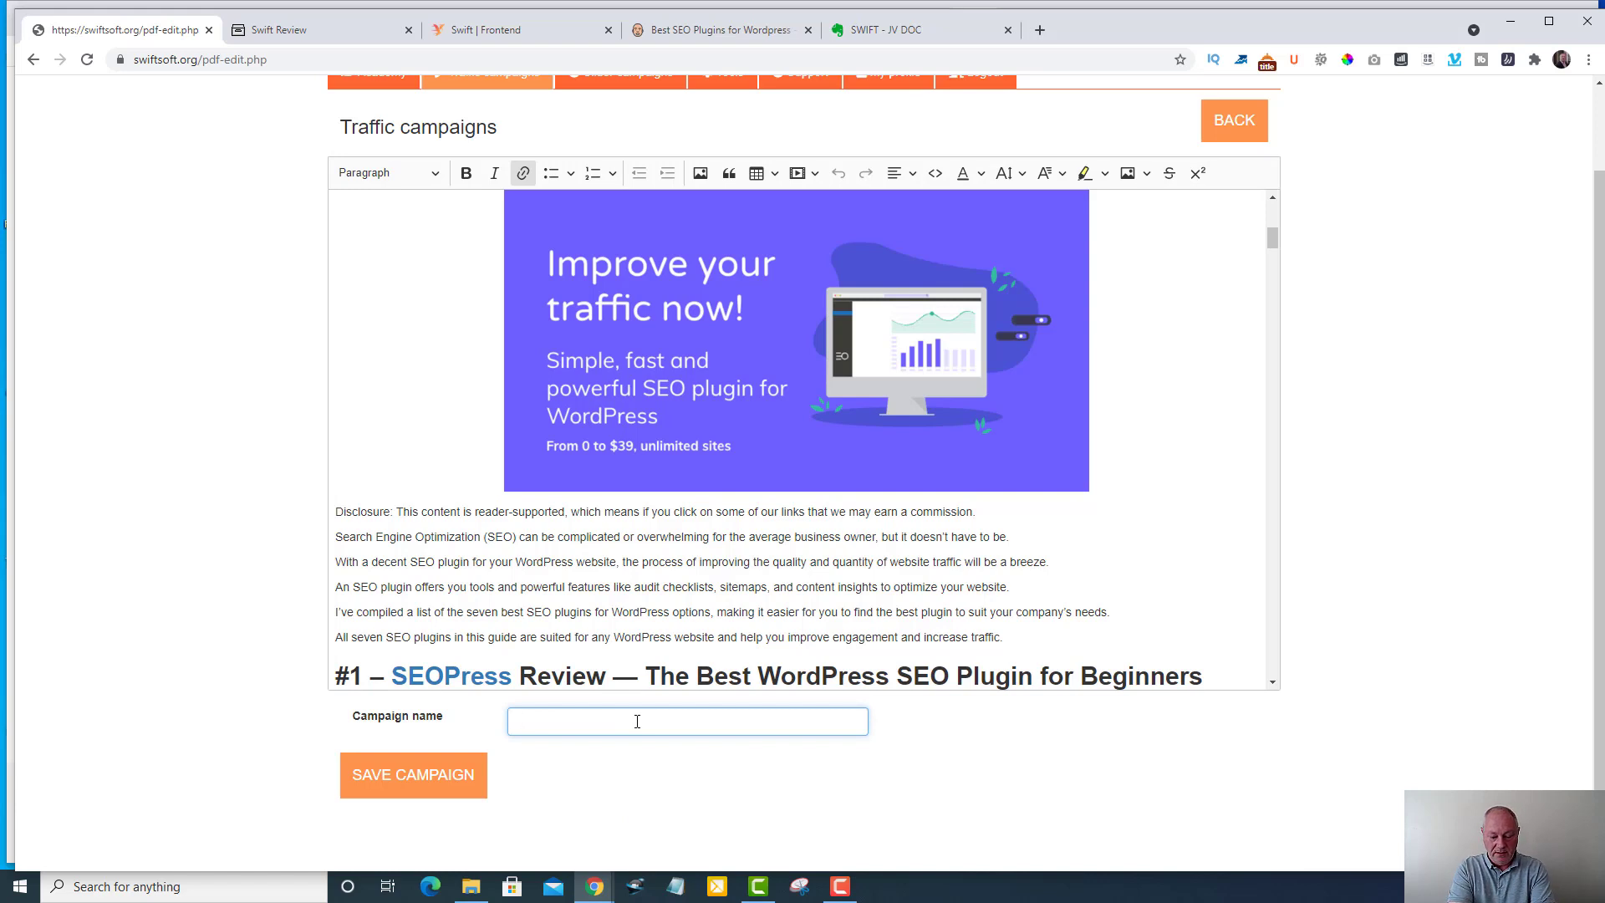
pyautogui.write('Best ')
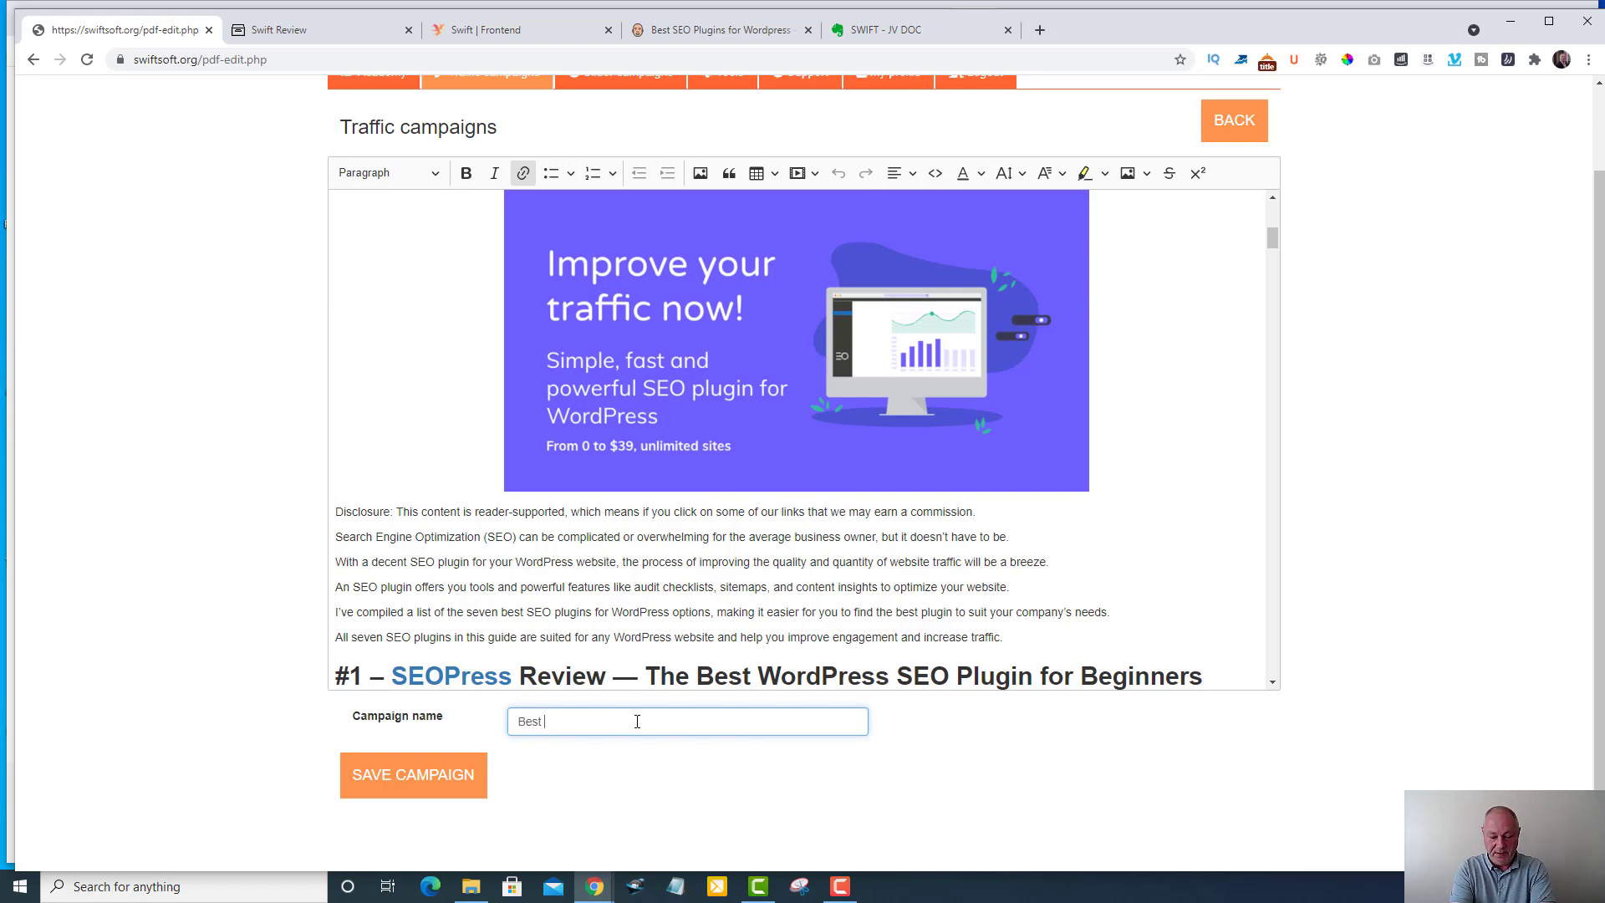
pyautogui.write('Wordpress SEO Plu')
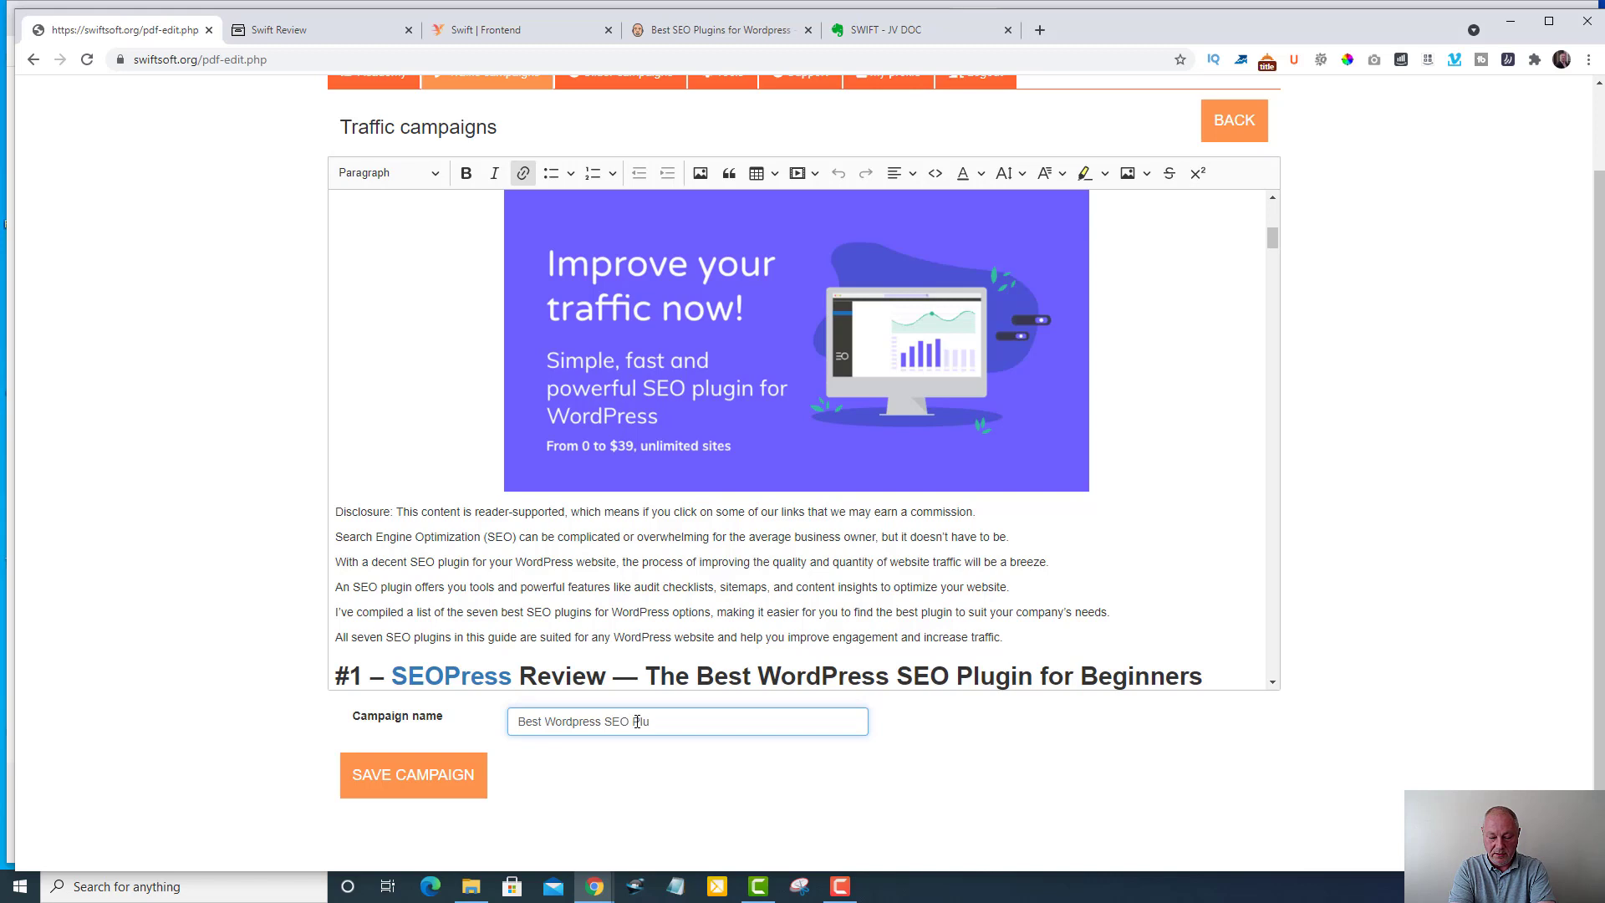
pyautogui.write('gins')
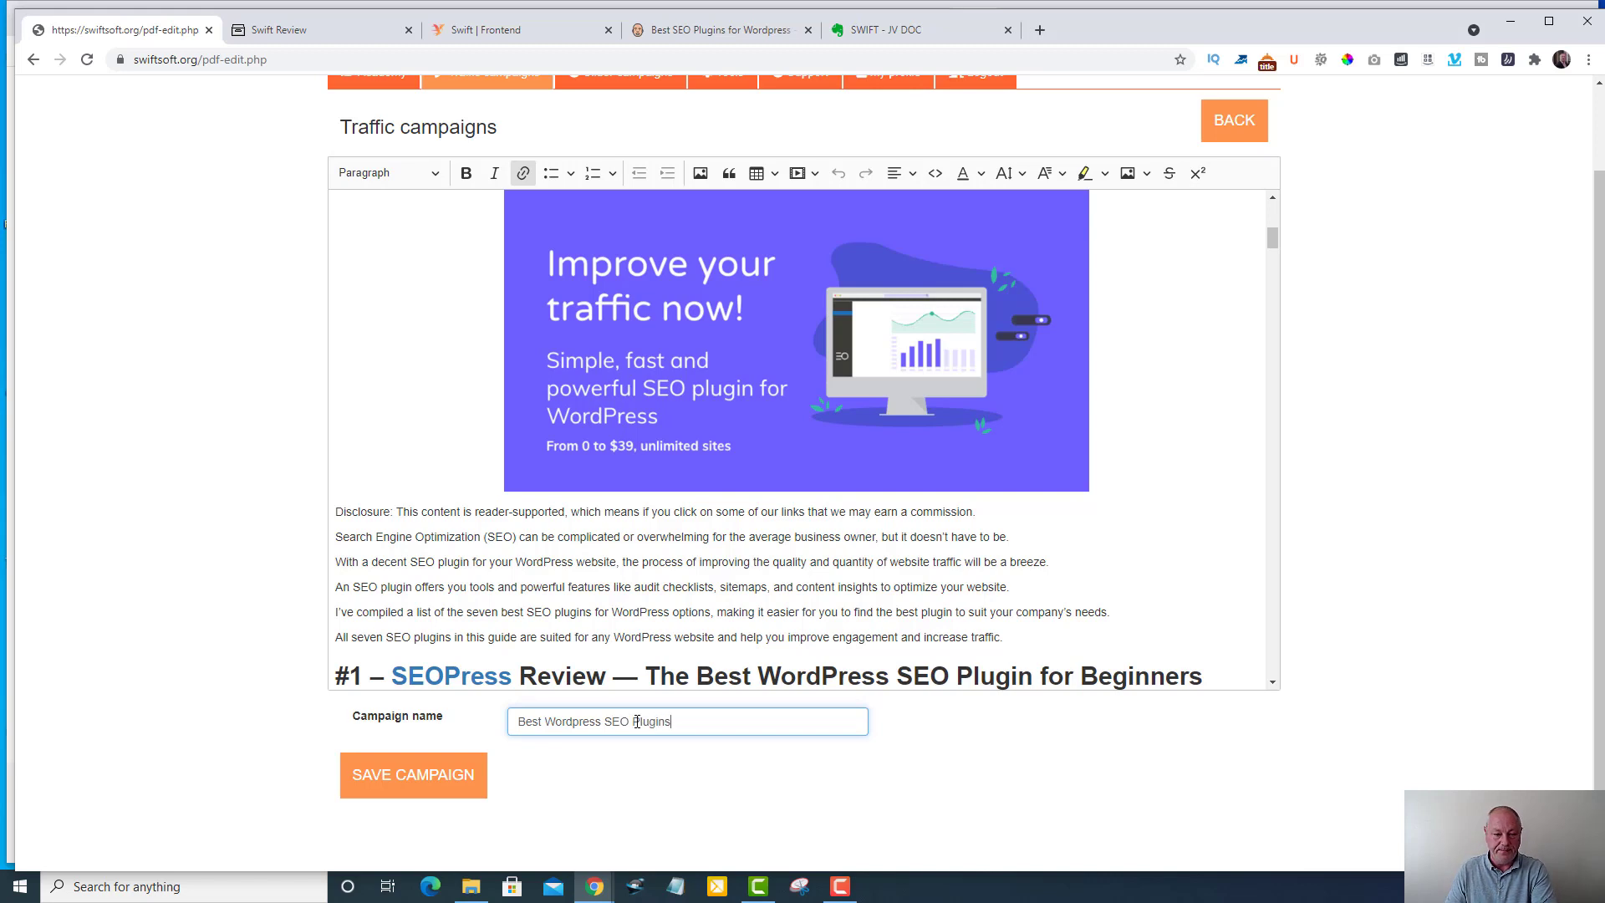
pyautogui.click(406, 775)
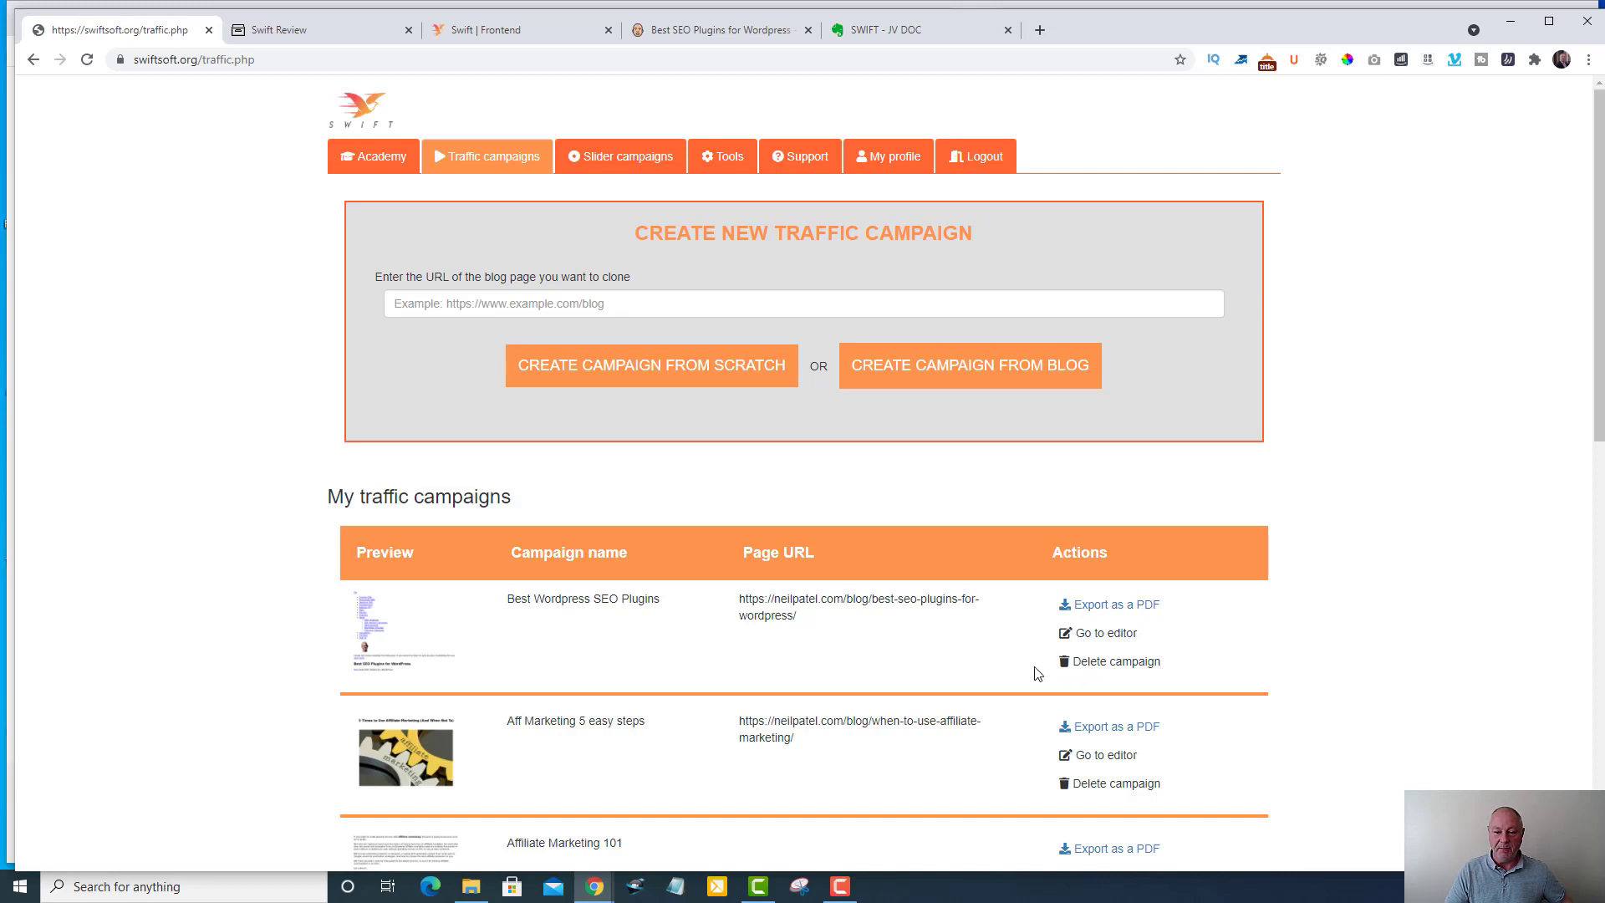
# Step: Export 'Best Wordpress SEO Plugins' as PDF and review its 21 pages in Chrome's viewer
pyautogui.click(1104, 606)
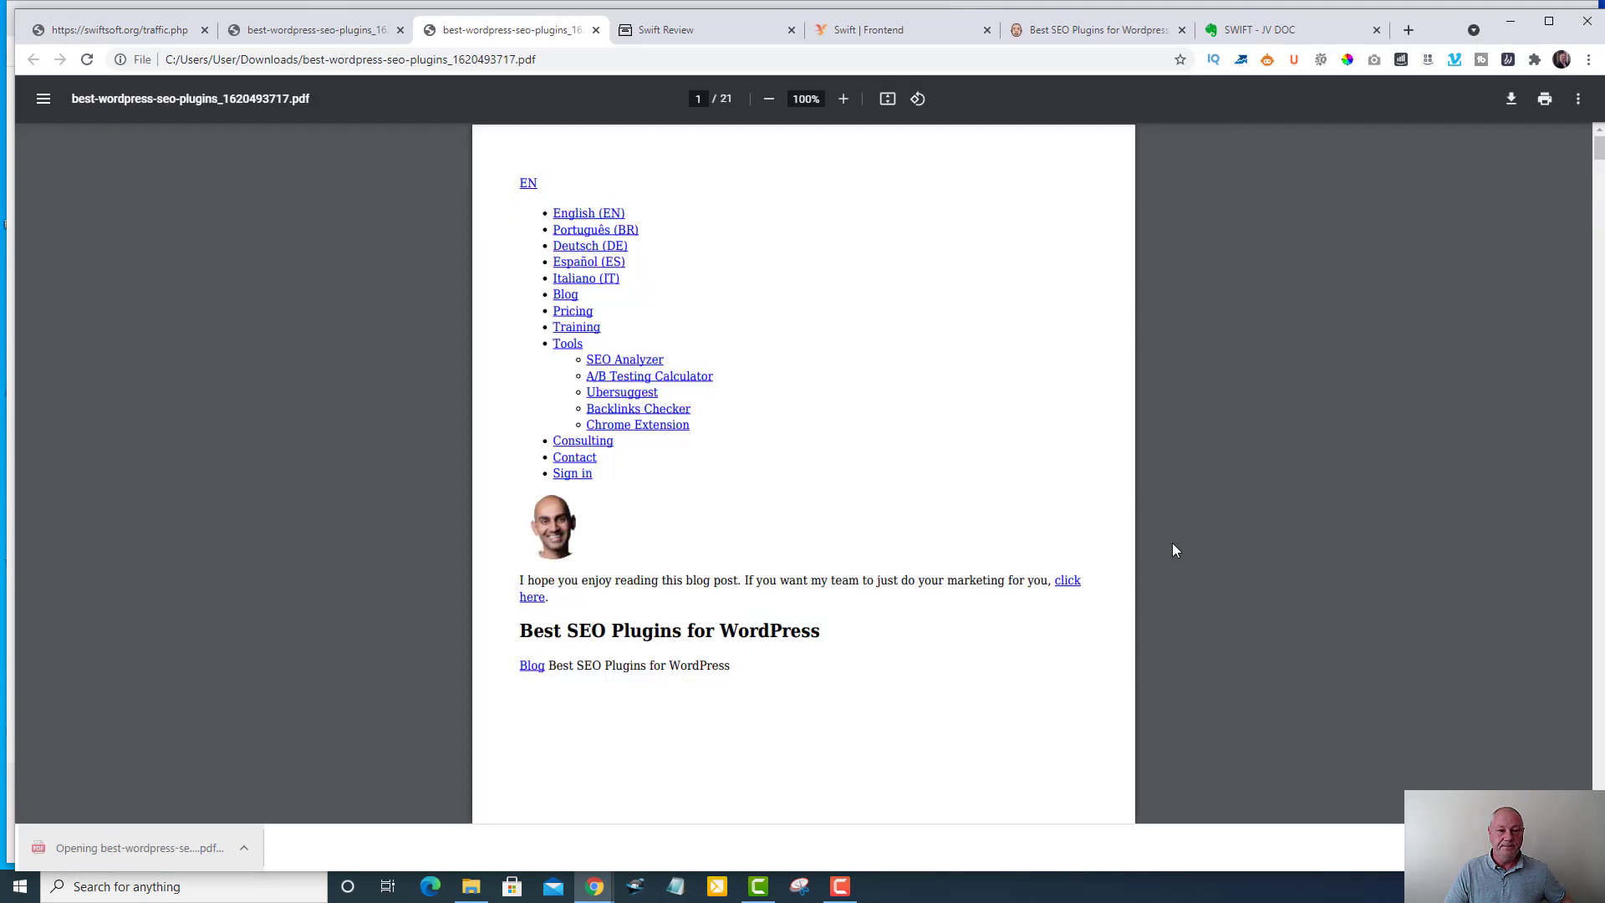
pyautogui.scroll(-2, 1002, 537)
pyautogui.scroll(-4, 1002, 537)
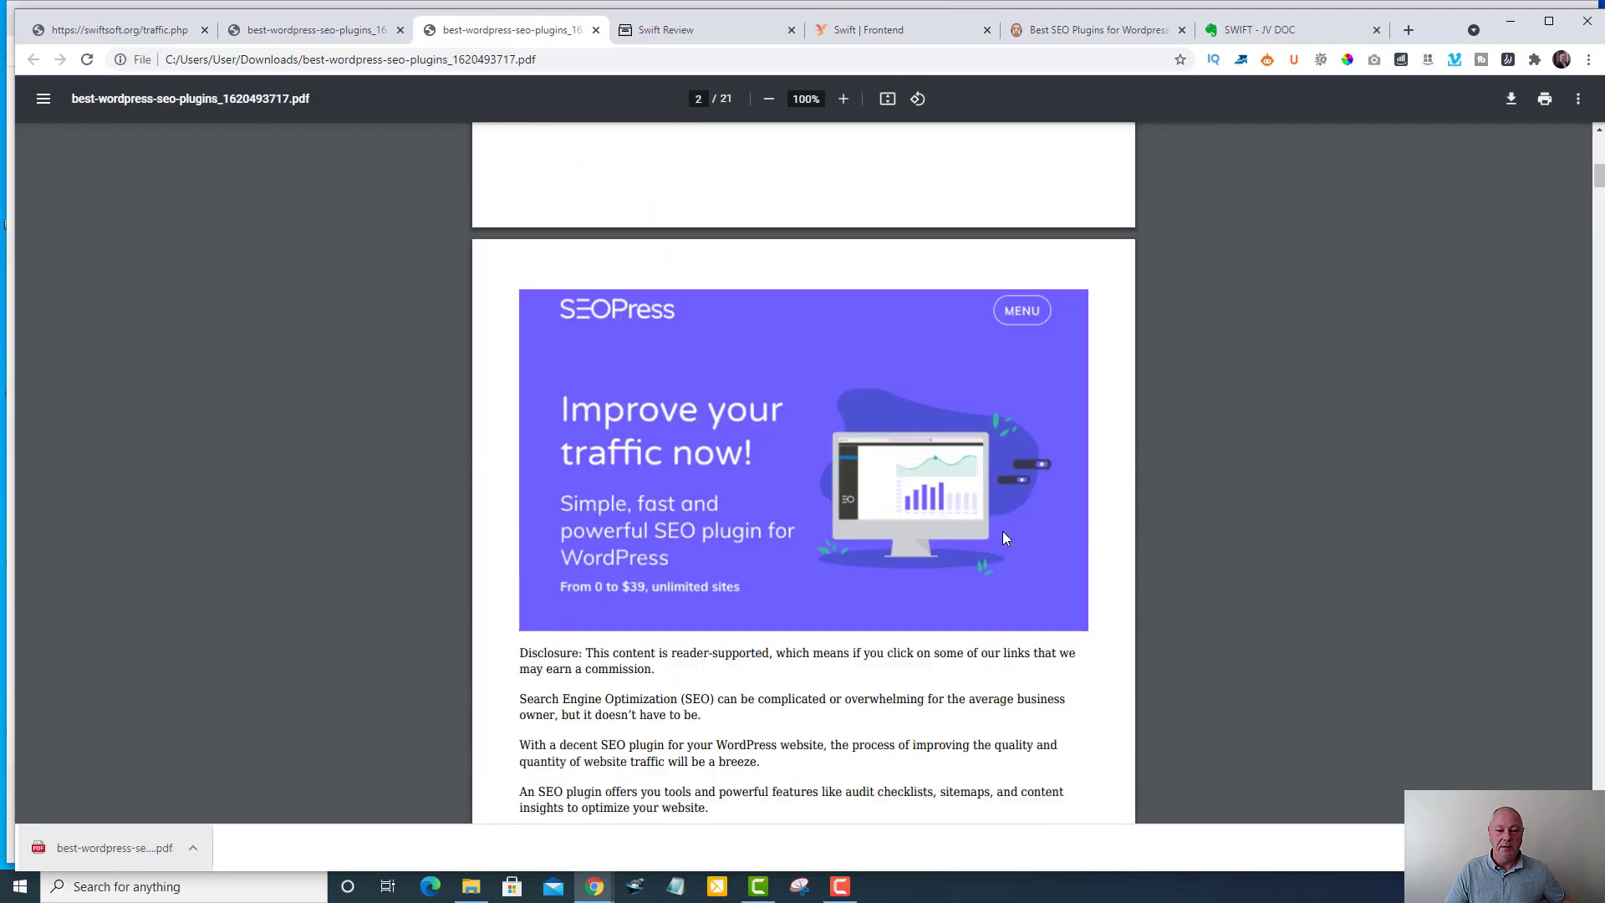
pyautogui.scroll(-3, 1002, 537)
pyautogui.scroll(-3, 1001, 536)
pyautogui.scroll(-3, 1002, 537)
pyautogui.scroll(-6, 1002, 538)
pyautogui.scroll(-2, 1002, 538)
pyautogui.scroll(-5, 1003, 537)
pyautogui.scroll(5, 1003, 536)
pyautogui.scroll(5, 1002, 537)
pyautogui.scroll(5, 1002, 537)
pyautogui.scroll(10, 1002, 537)
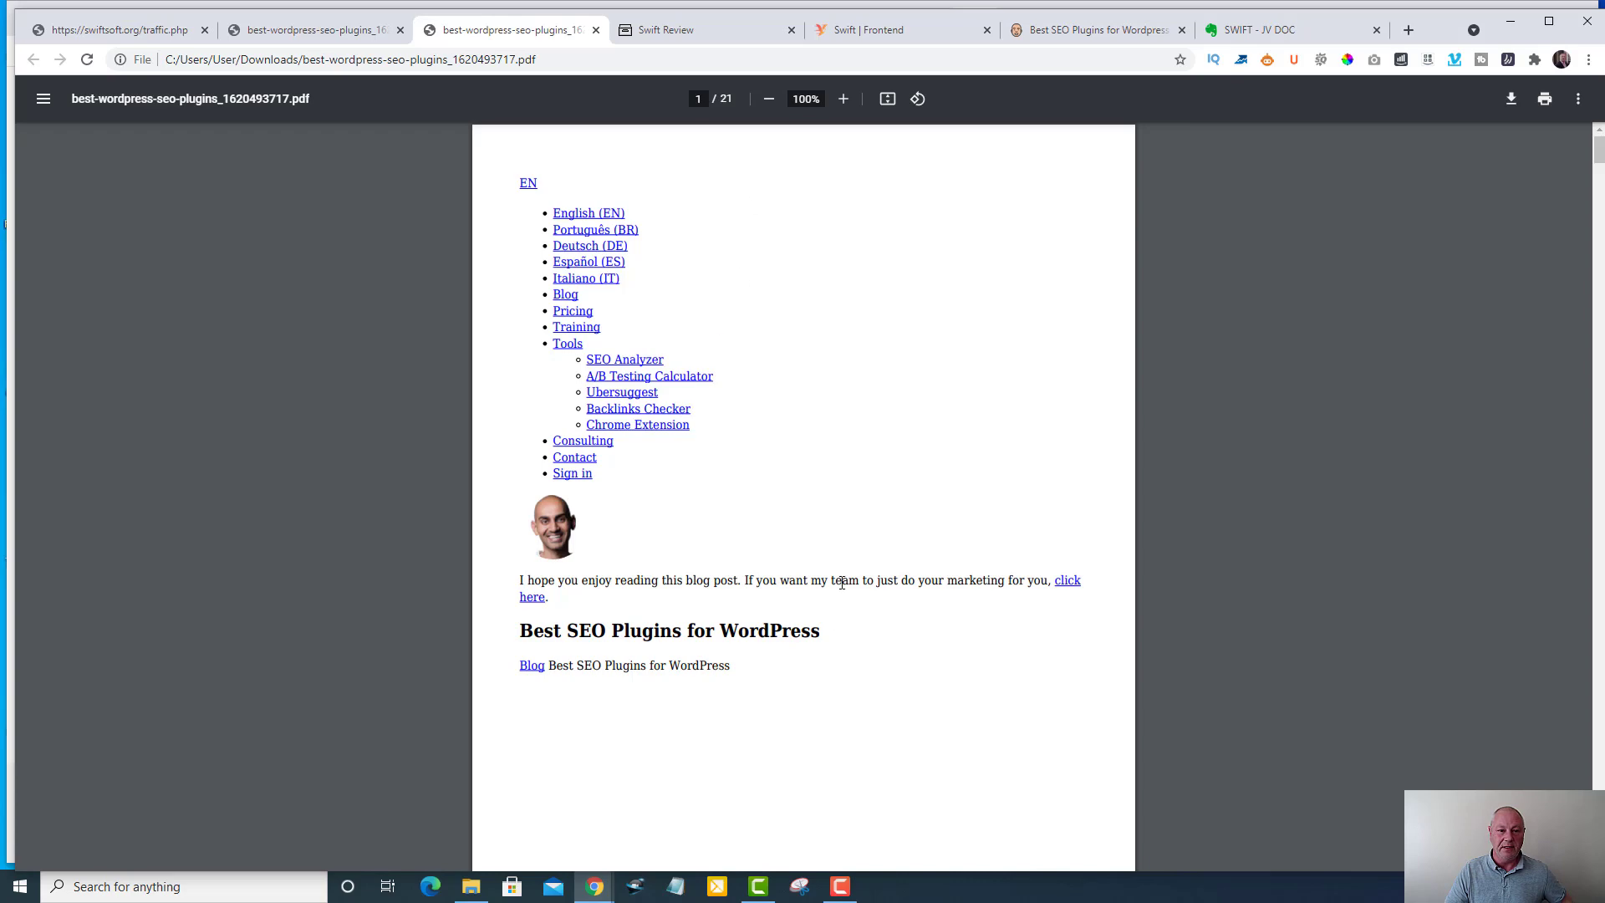
pyautogui.scroll(-5, 859, 722)
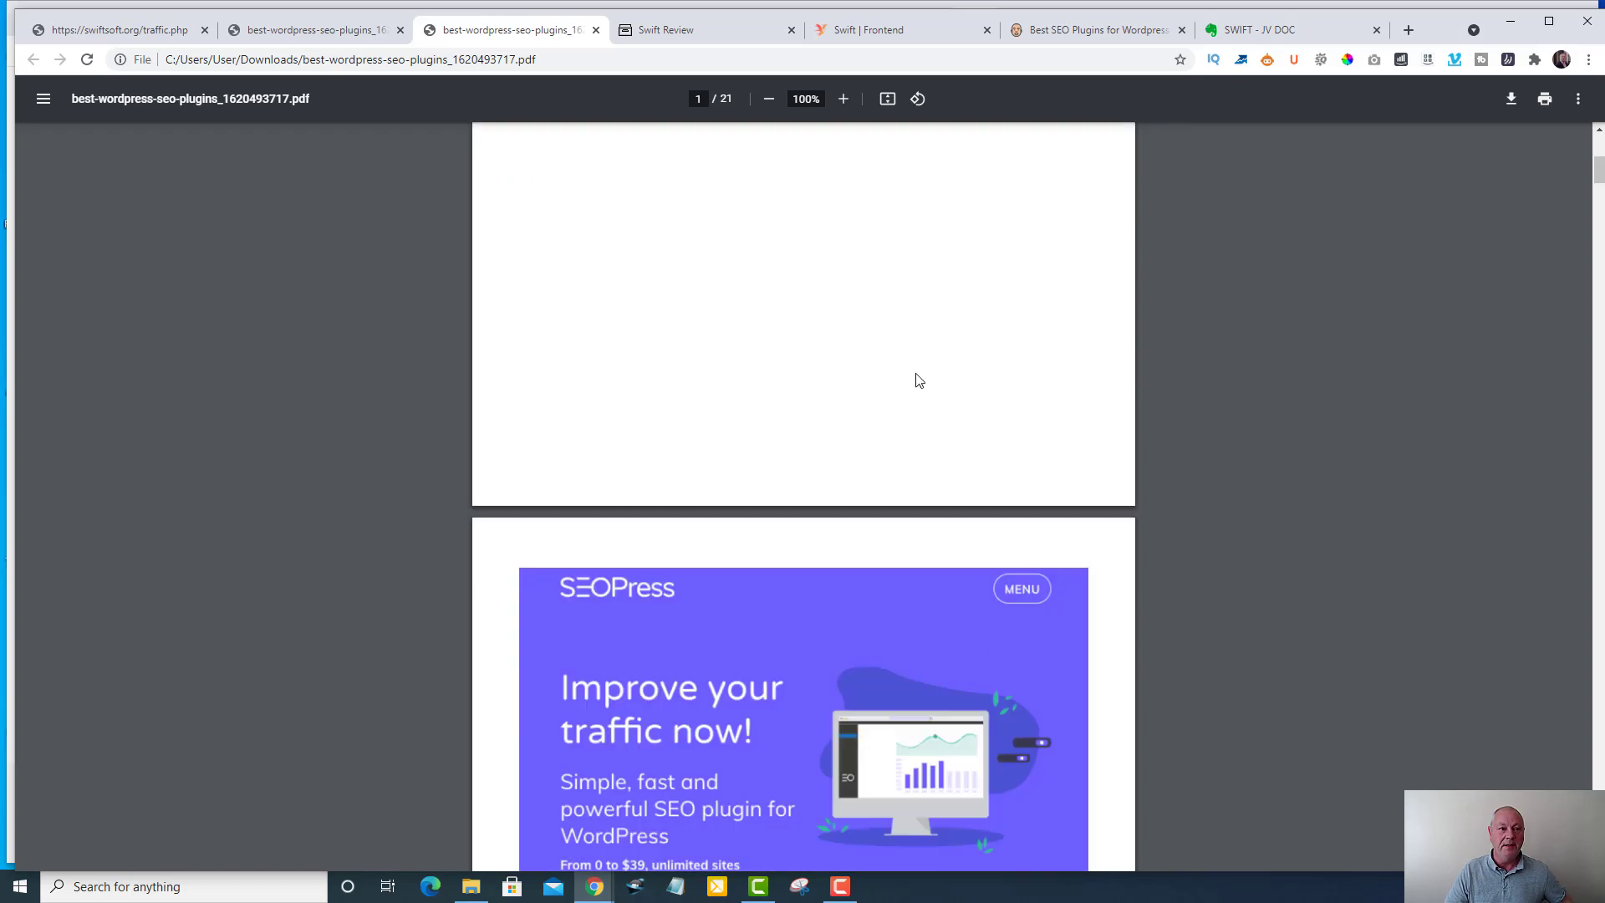
# Step: Switch to the bonuscrate.com 'Swift Review' tab and scroll down to the demo video
pyautogui.click(671, 33)
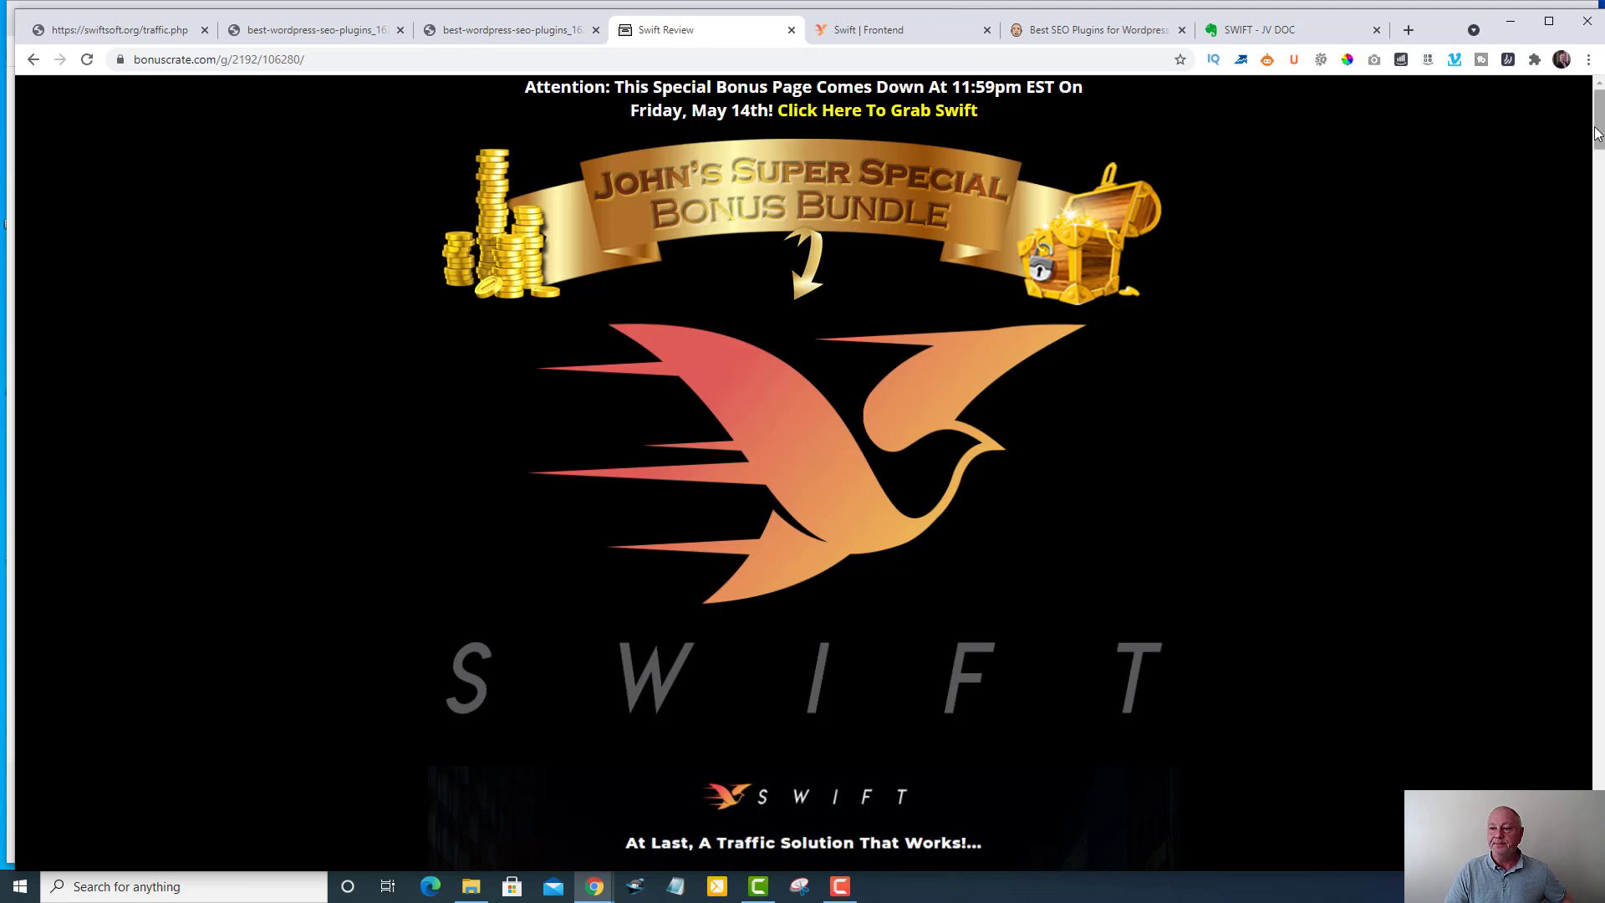
pyautogui.moveTo(1596, 126); pyautogui.dragTo(1598, 151)
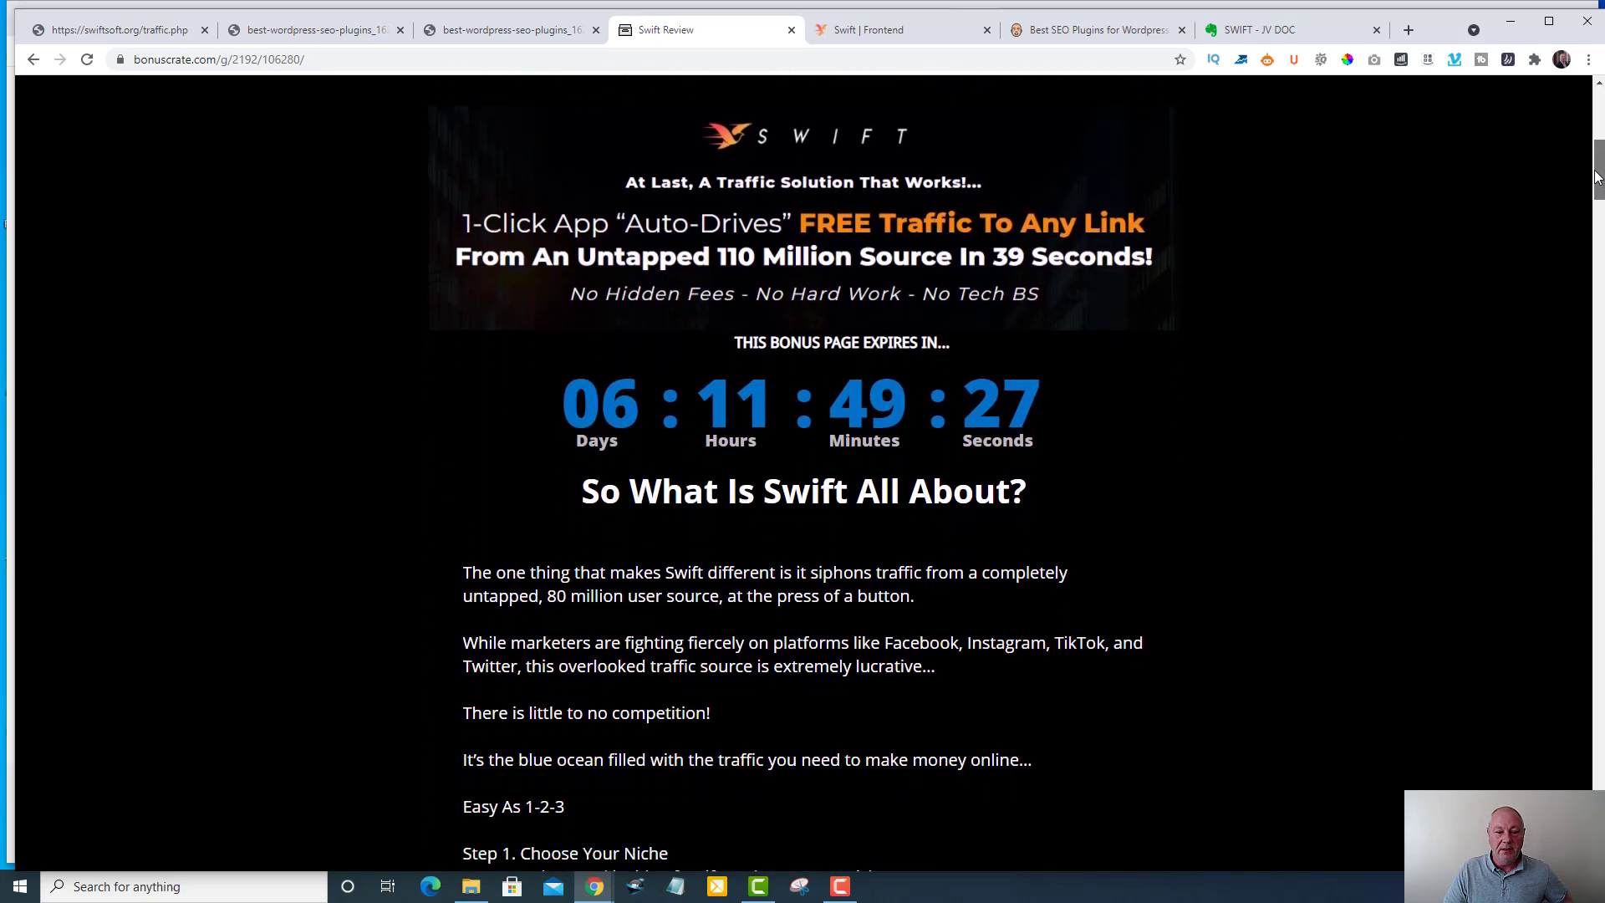
pyautogui.moveTo(1598, 151); pyautogui.dragTo(1590, 275)
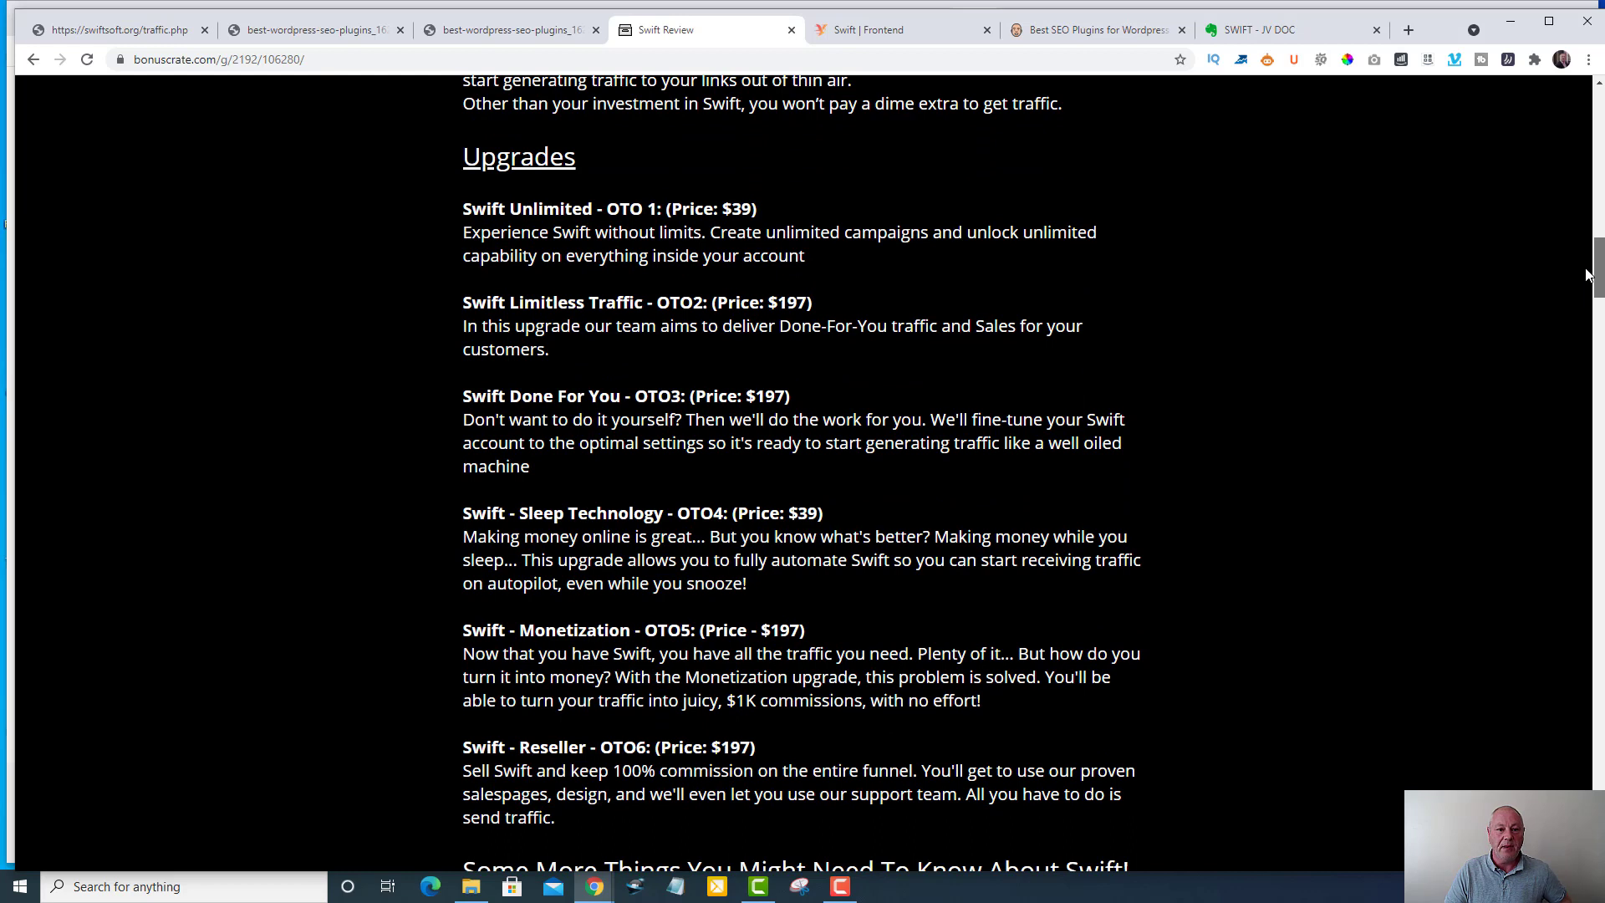
pyautogui.moveTo(1588, 275); pyautogui.dragTo(1589, 288)
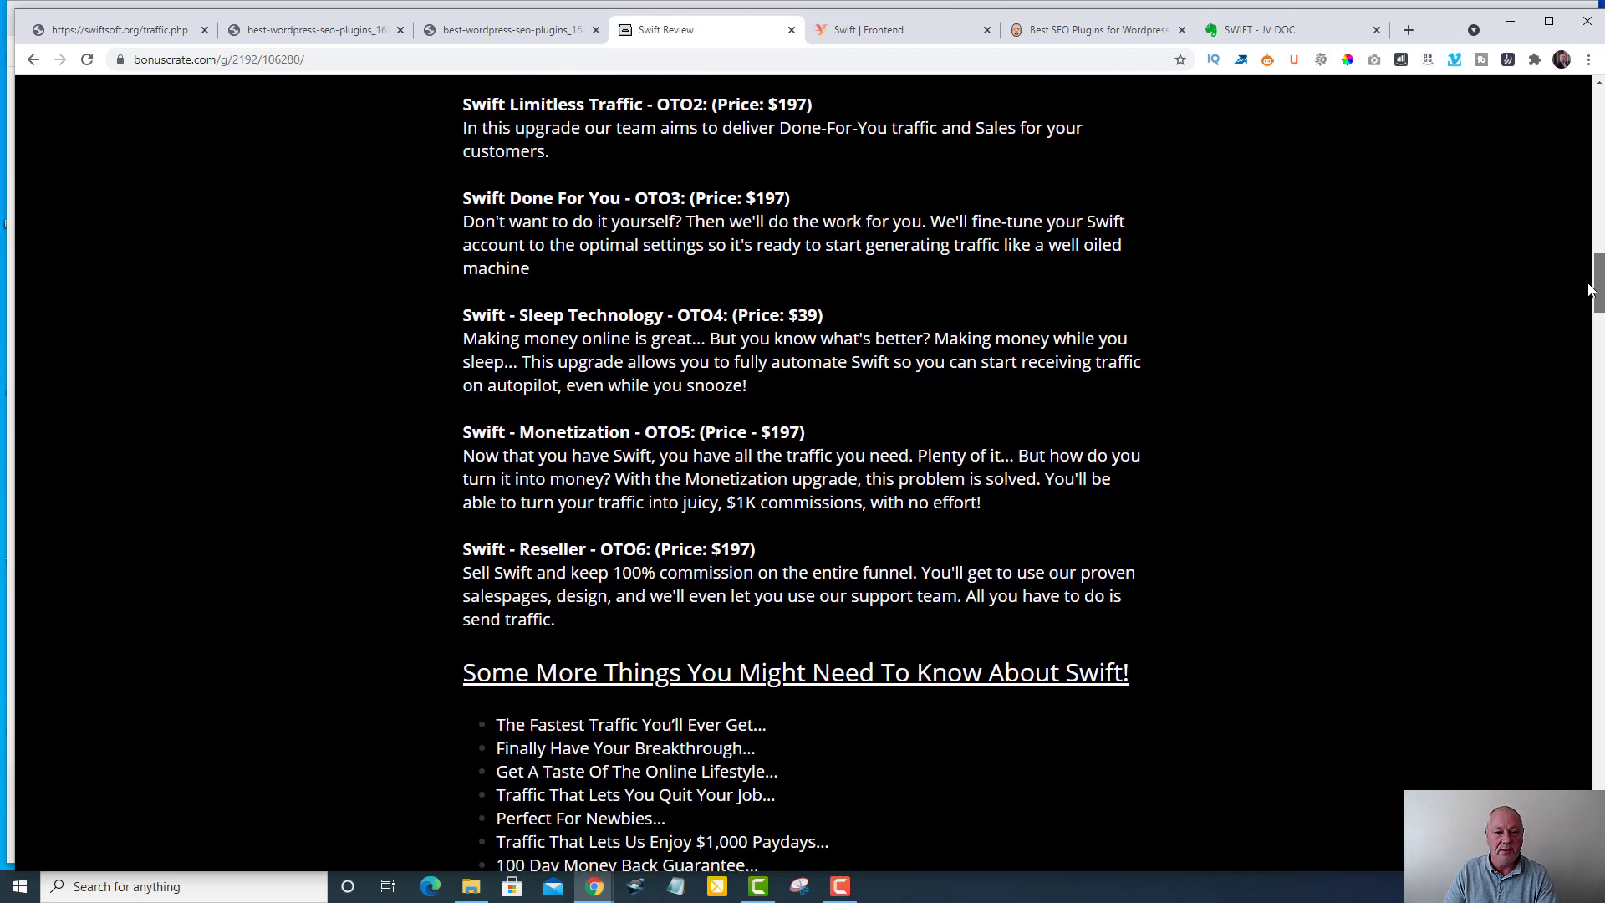
pyautogui.moveTo(1588, 288); pyautogui.dragTo(1588, 306)
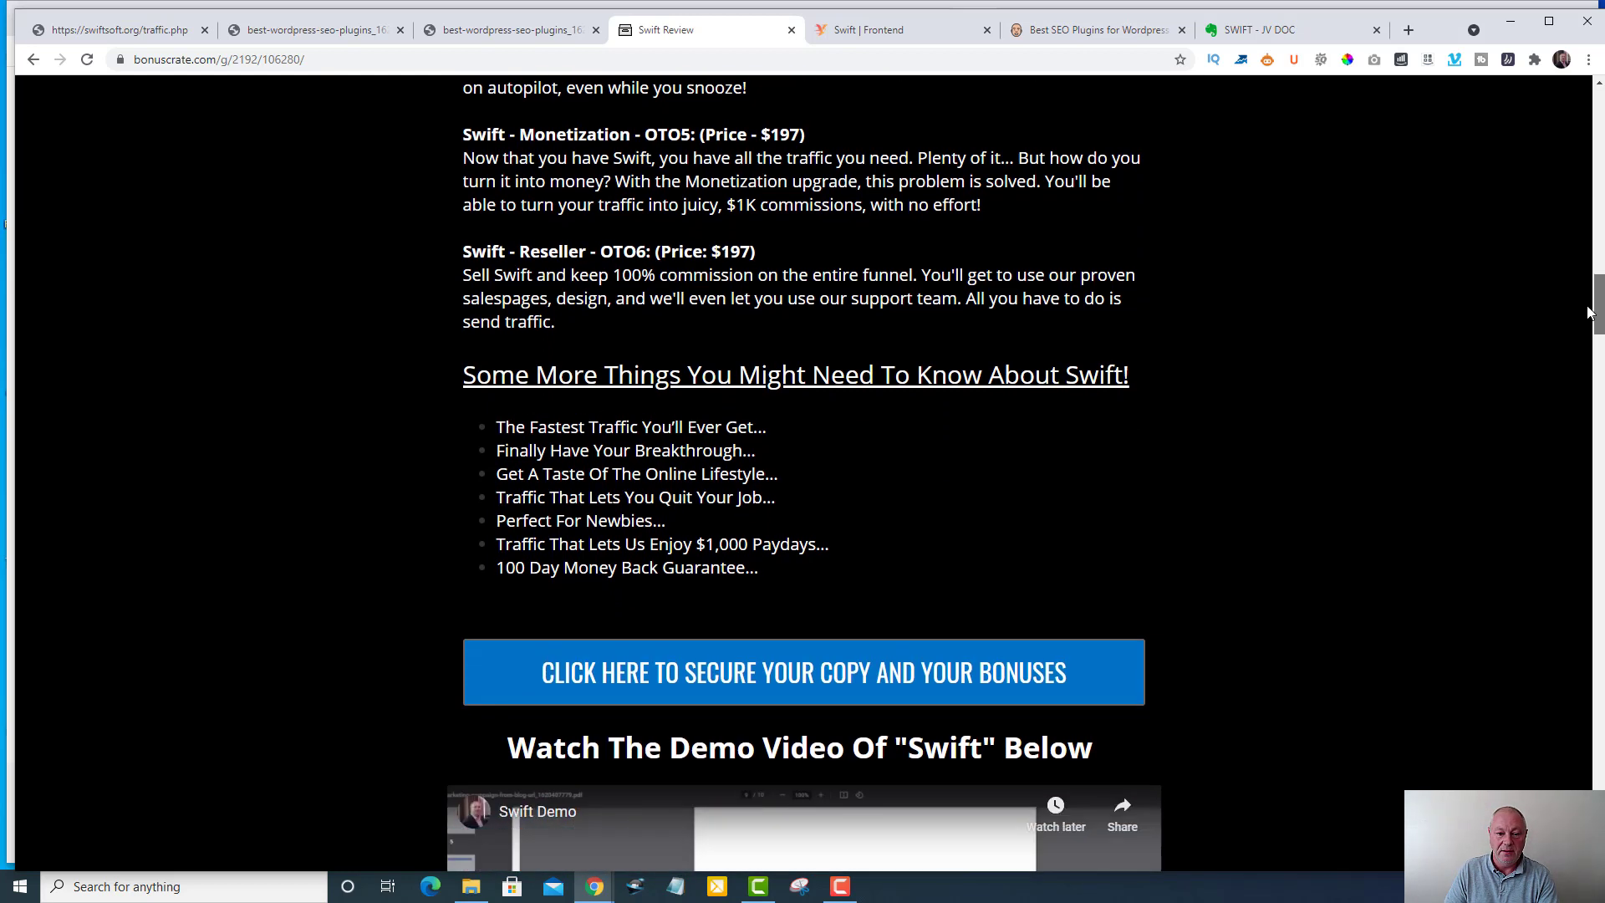
pyautogui.moveTo(1589, 306); pyautogui.dragTo(1589, 343)
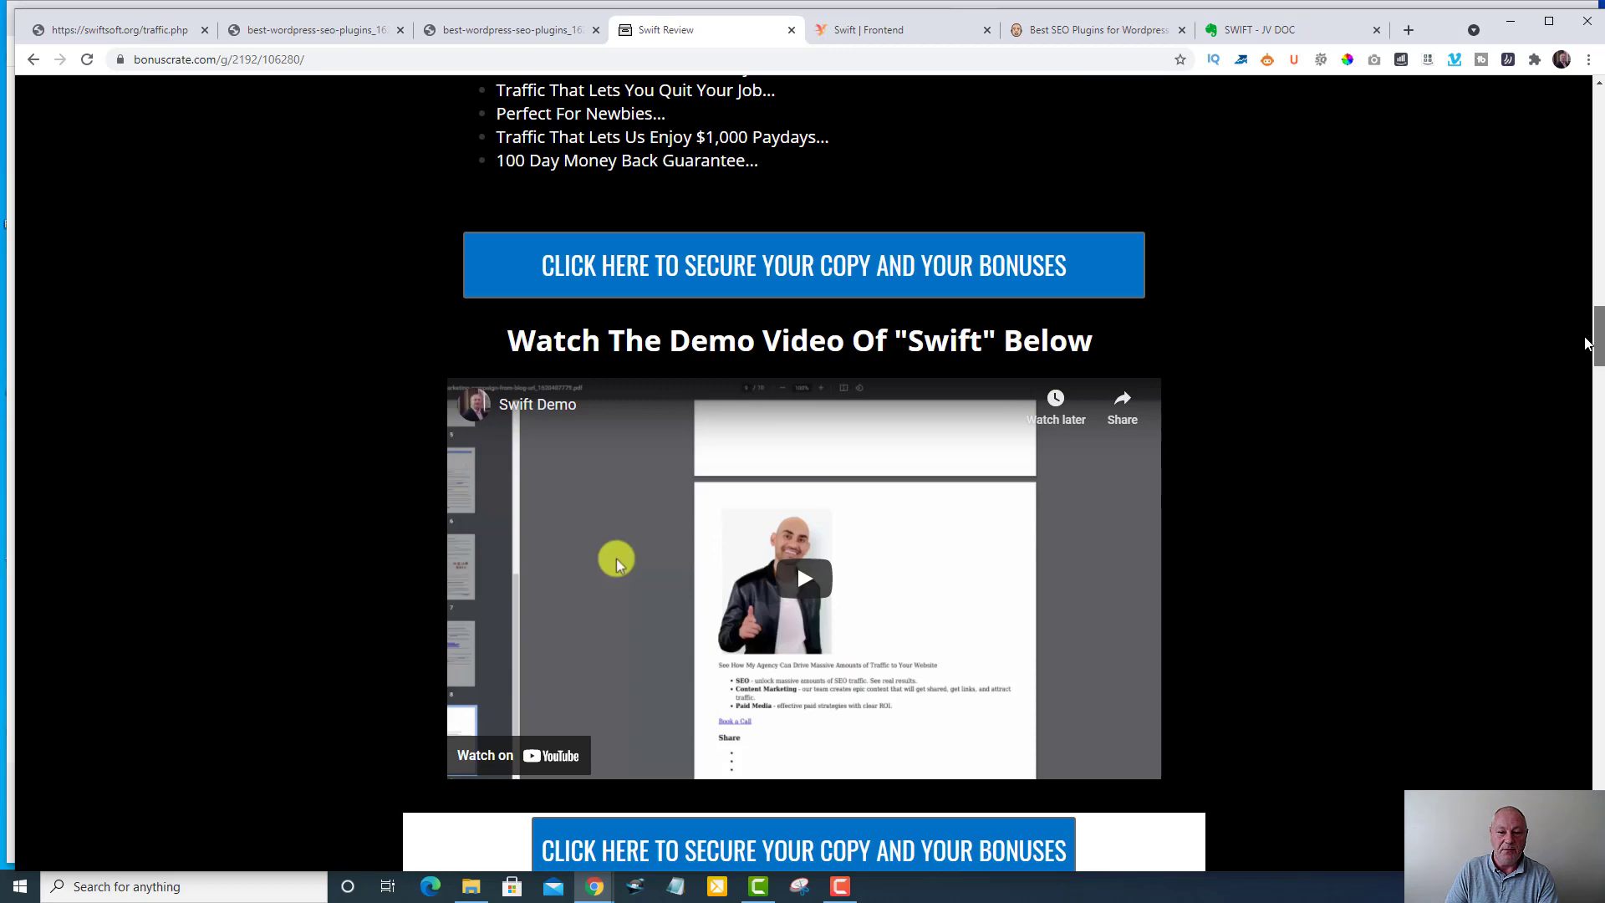
pyautogui.moveTo(1588, 342); pyautogui.dragTo(1566, 696)
pyautogui.scroll(-1, 1566, 693)
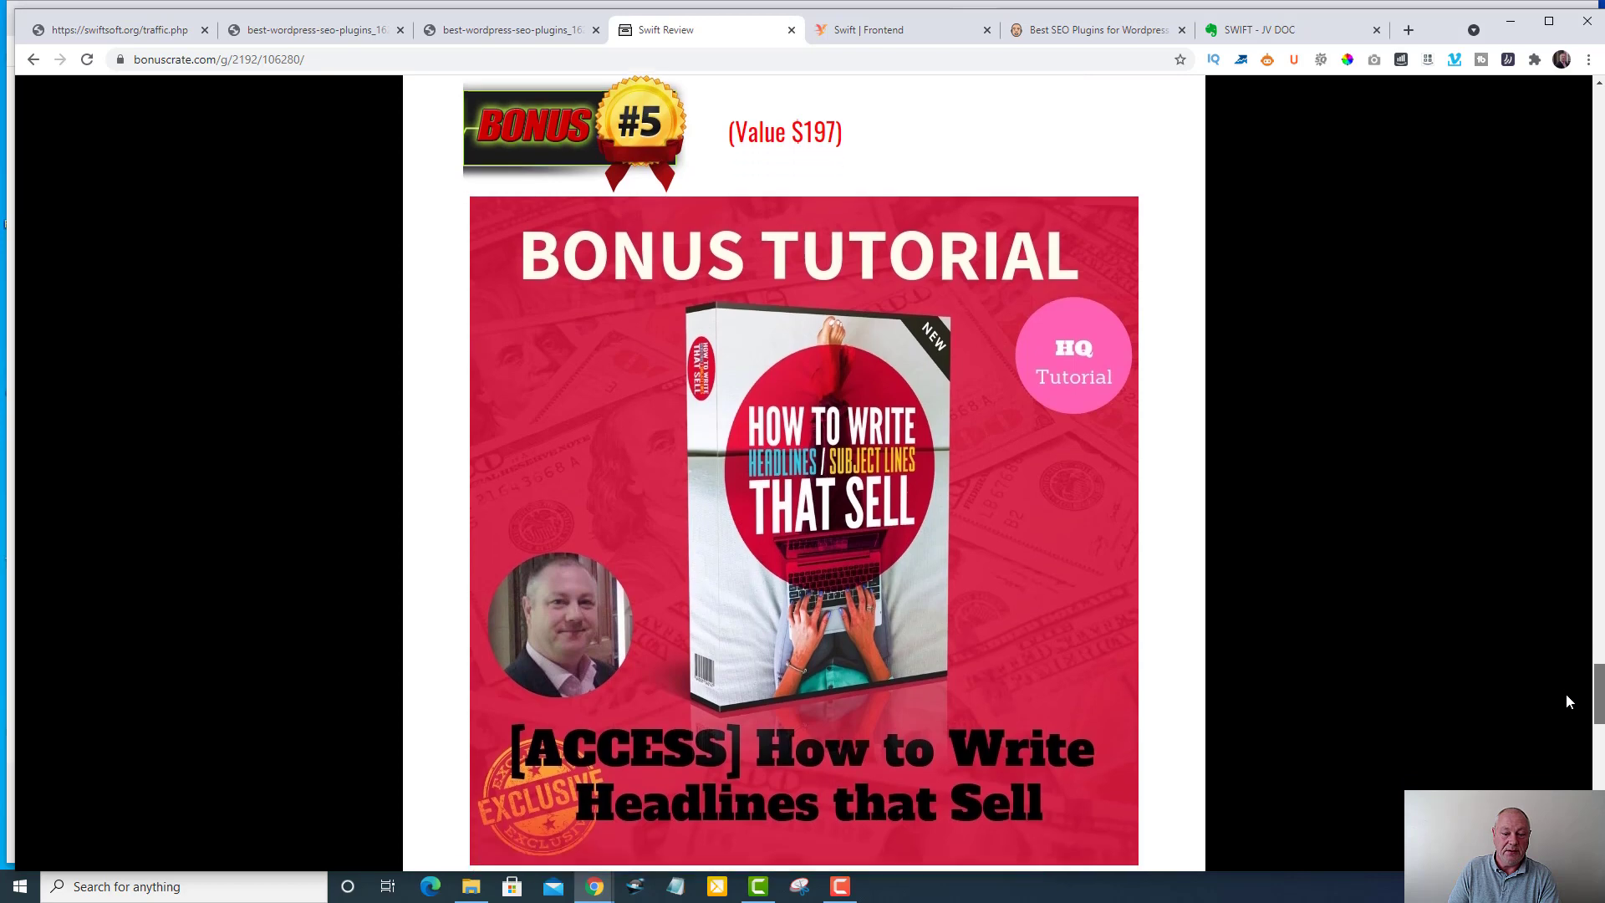
pyautogui.scroll(-1, 1564, 708)
pyautogui.scroll(-1, 1564, 708)
pyautogui.scroll(-1, 1564, 714)
pyautogui.scroll(-1, 1563, 720)
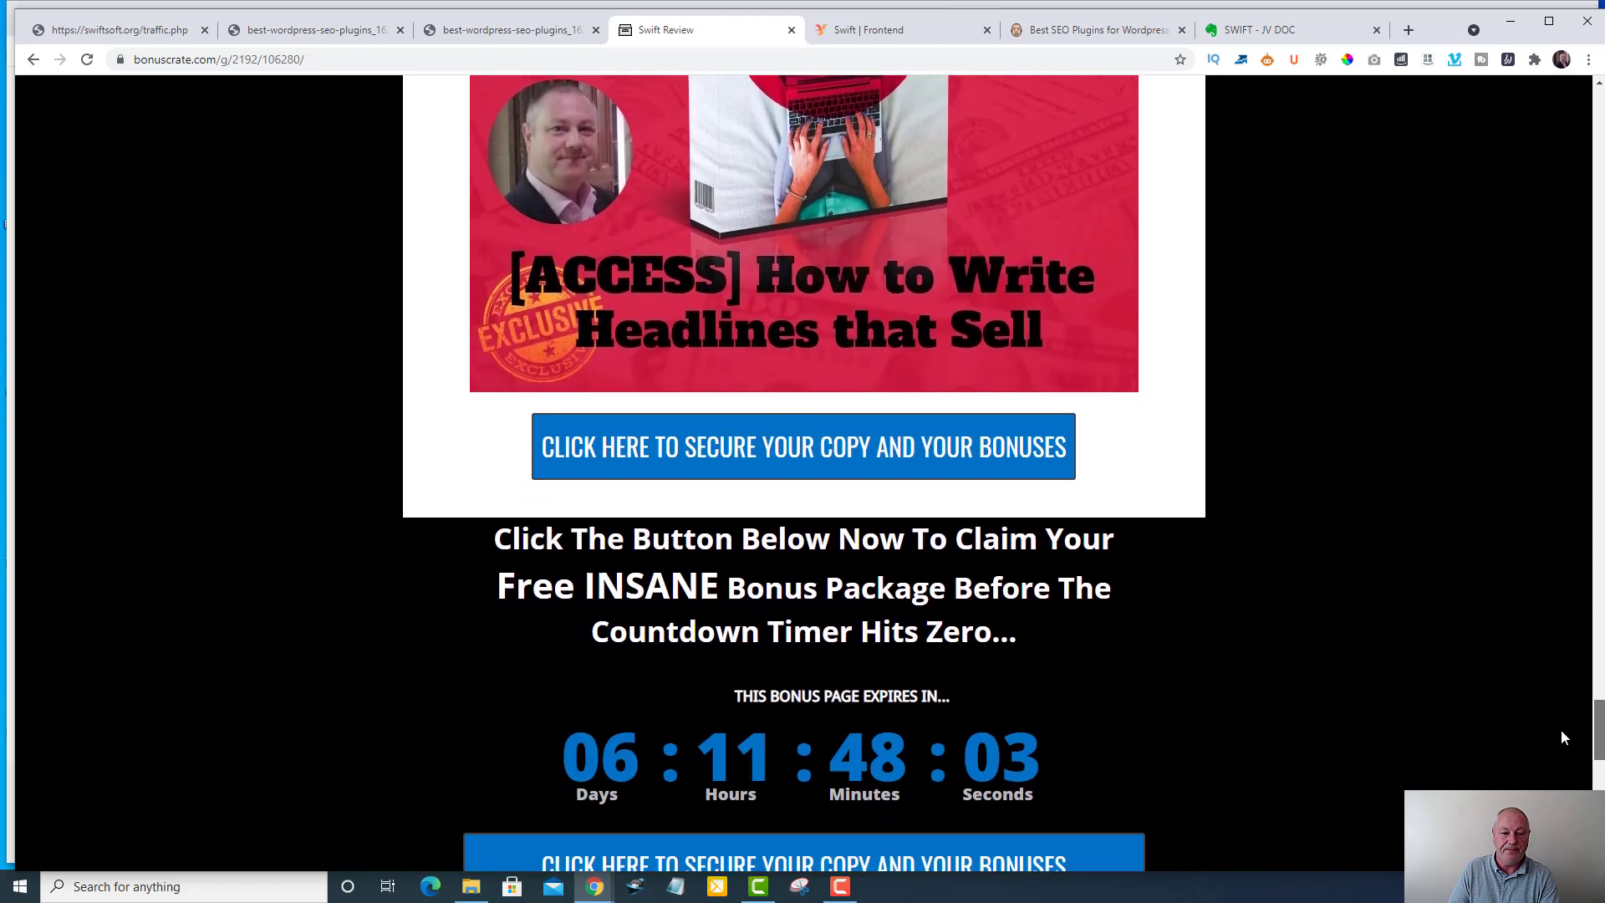
pyautogui.scroll(-1, 1559, 731)
pyautogui.scroll(-1, 1559, 737)
pyautogui.scroll(-1, 1557, 746)
pyautogui.scroll(-1, 1555, 754)
pyautogui.scroll(-1, 1551, 763)
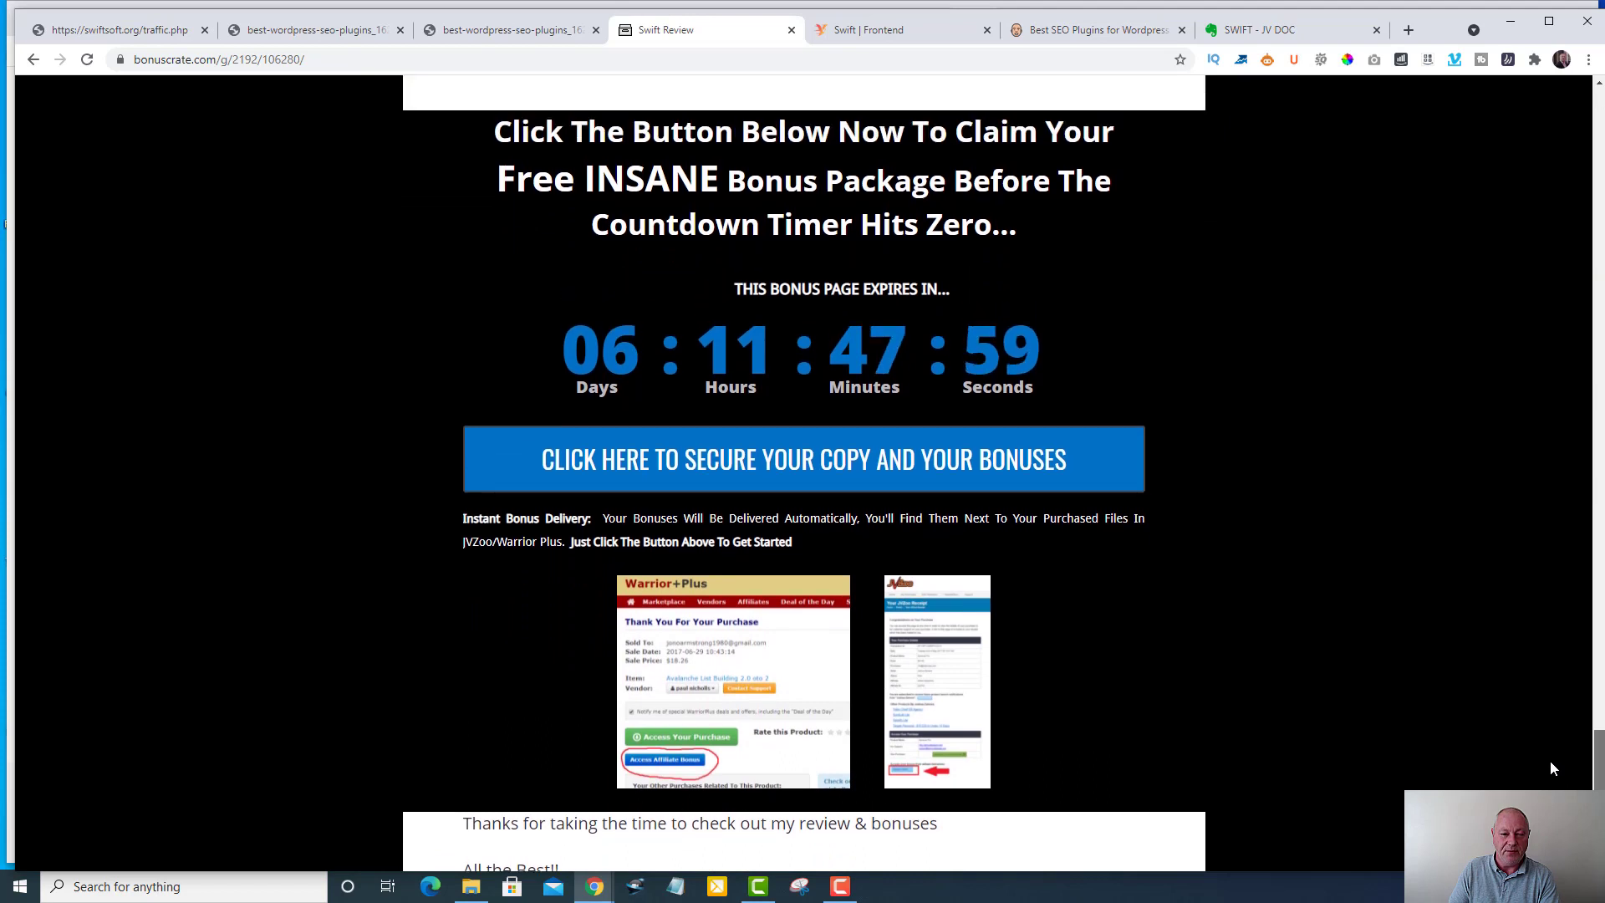
pyautogui.scroll(-1, 1550, 763)
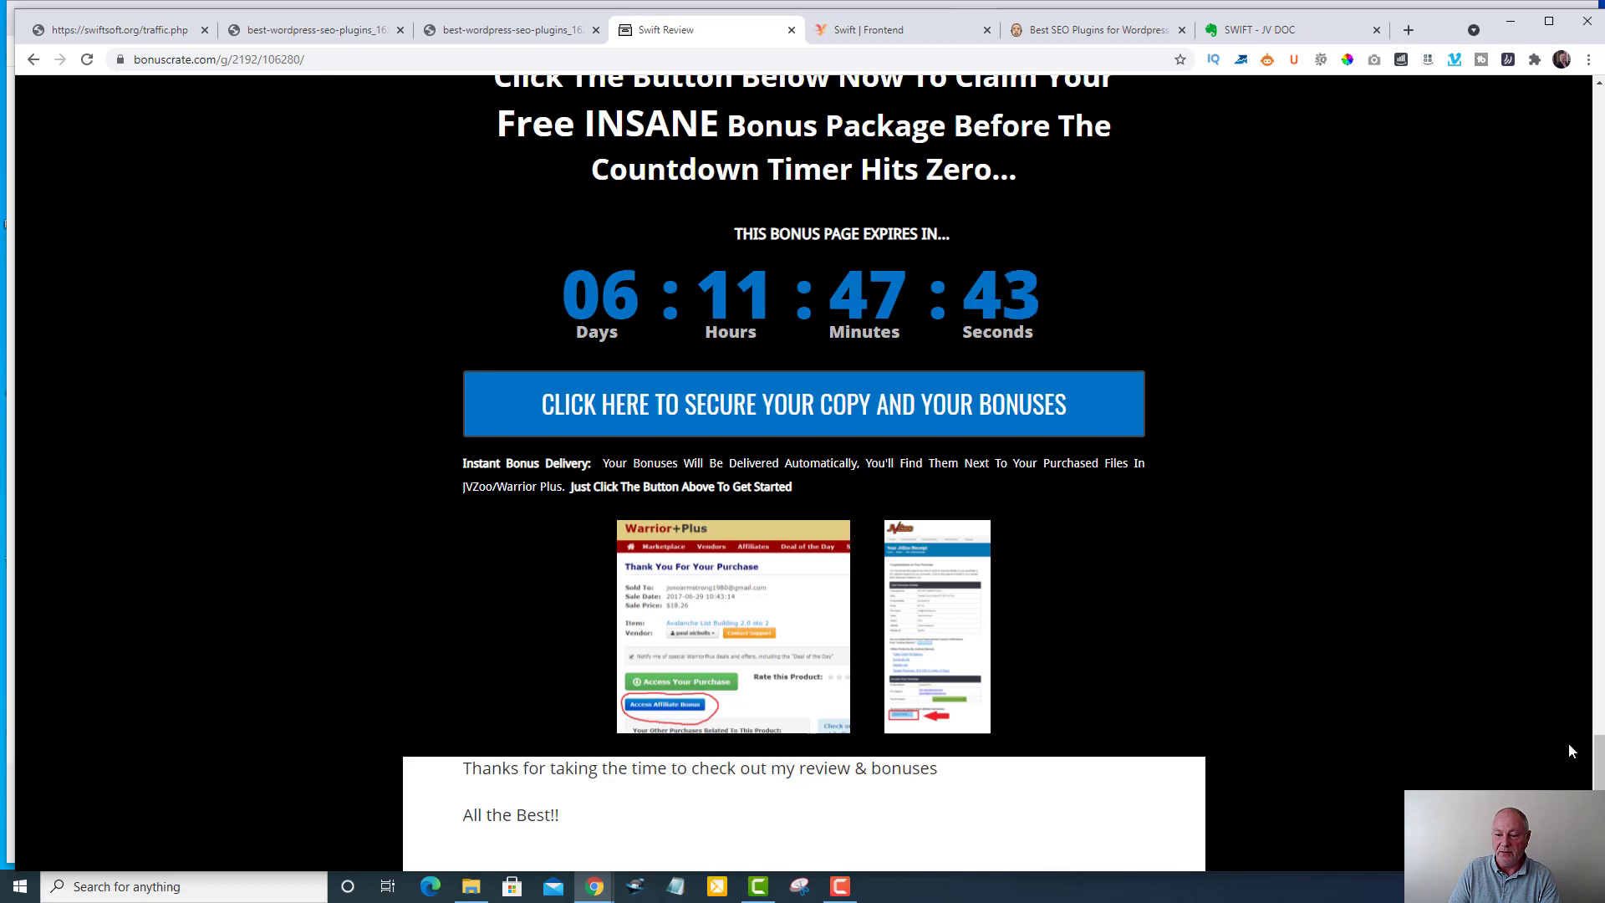
pyautogui.moveTo(1598, 754); pyautogui.dragTo(1599, 803)
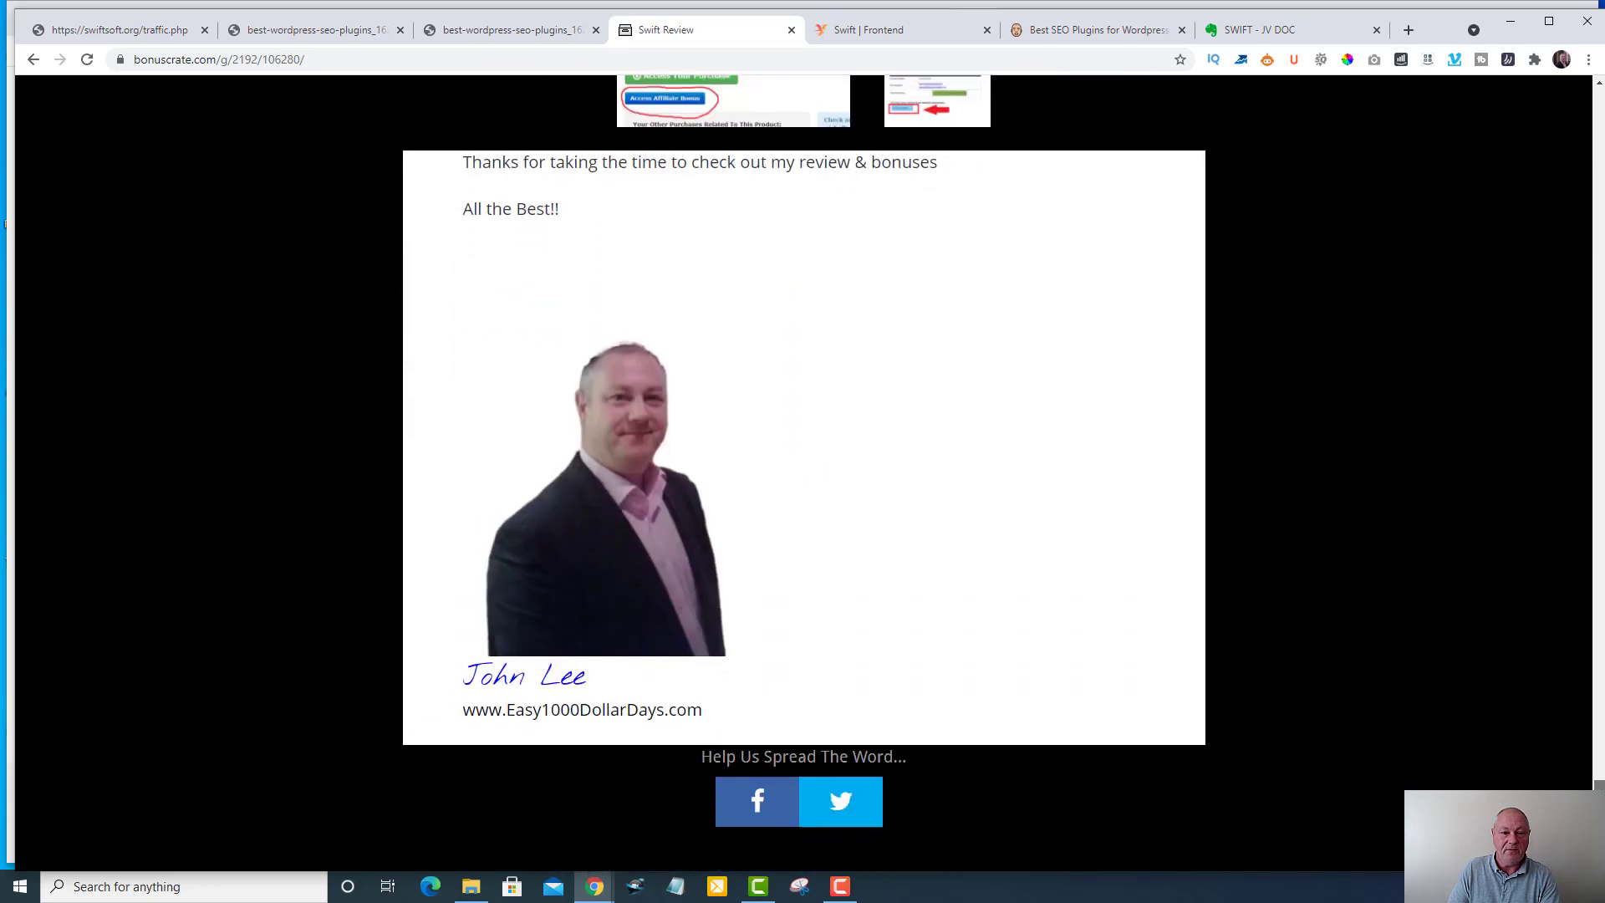